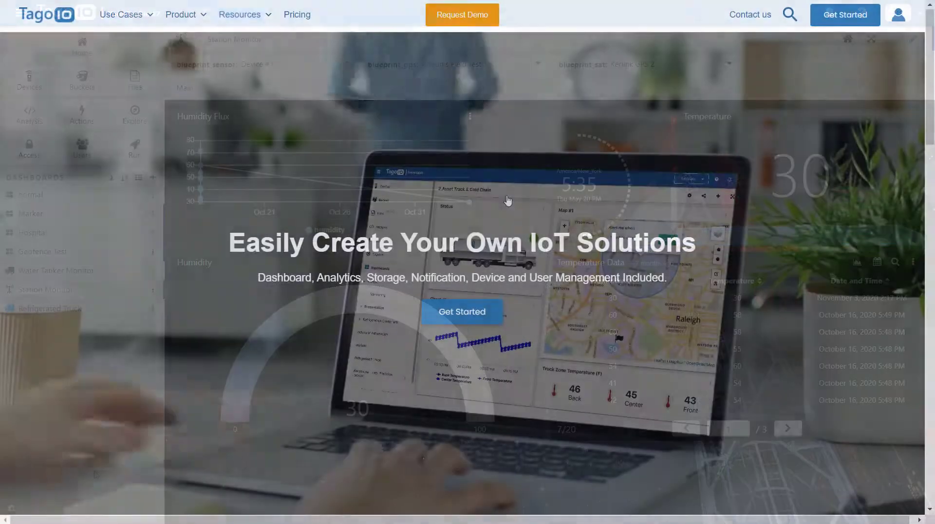
- Open the Getting Started article in the TagoIO documentation from the Developers resources
mouse_move(262, 9)
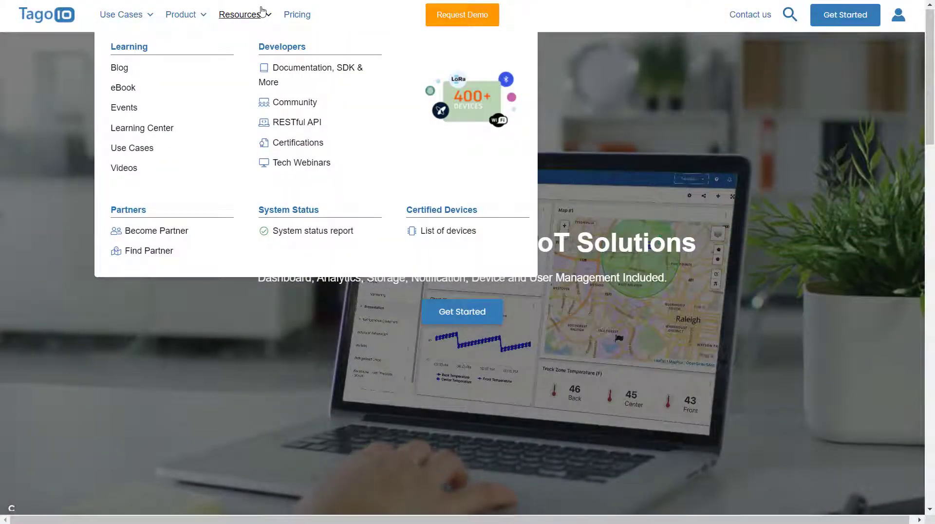
click(293, 72)
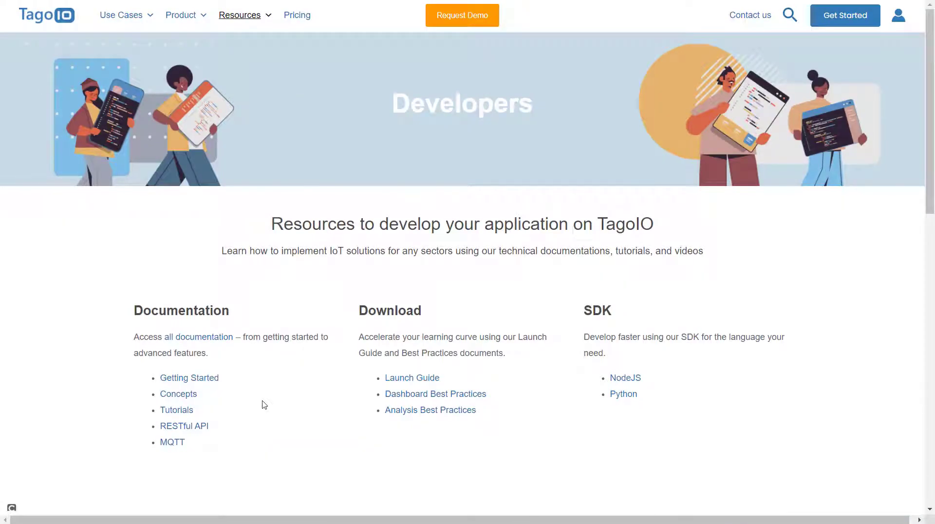
click(194, 378)
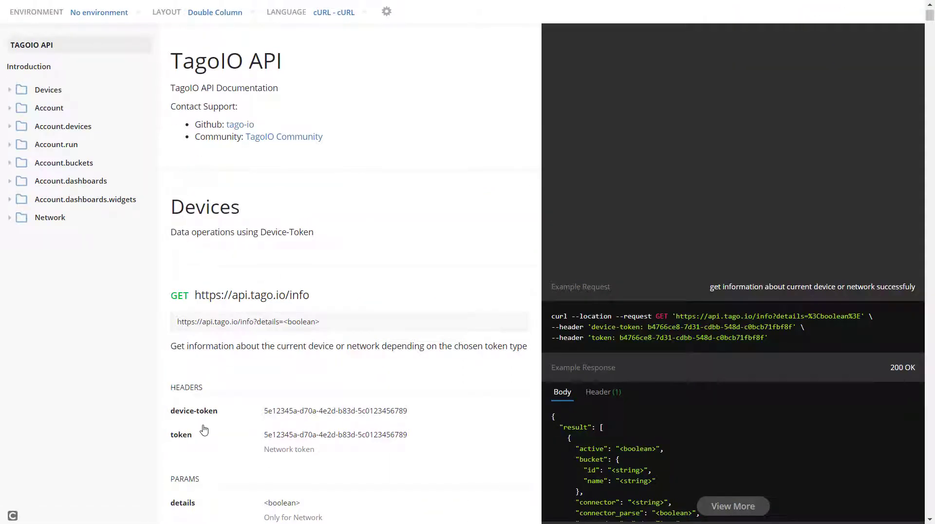
- Go to the TagoIO community site at community.tago.io
key(ctrl+l)
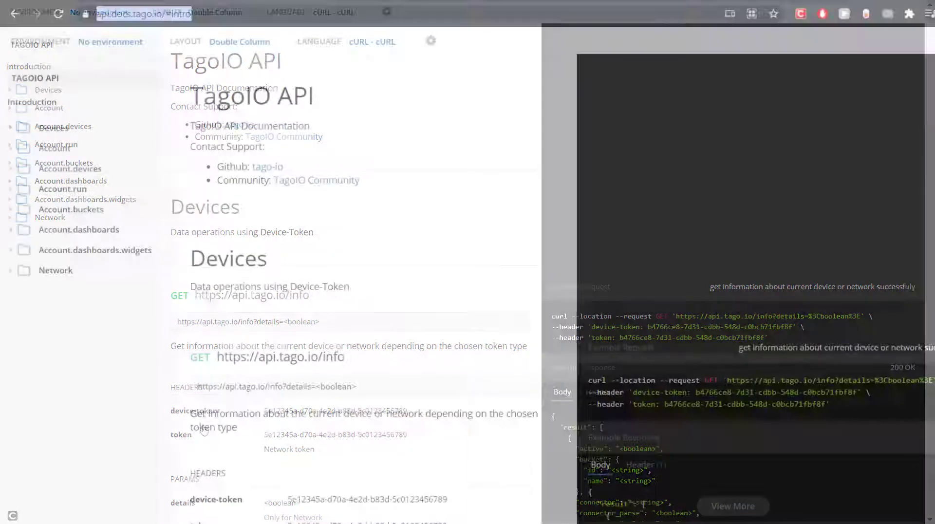
text(community.tago.io)
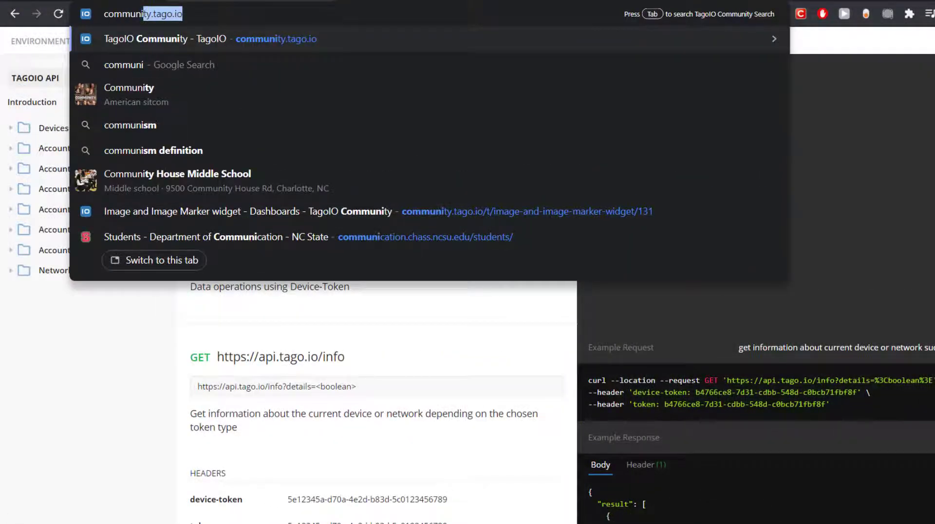
key(Return)
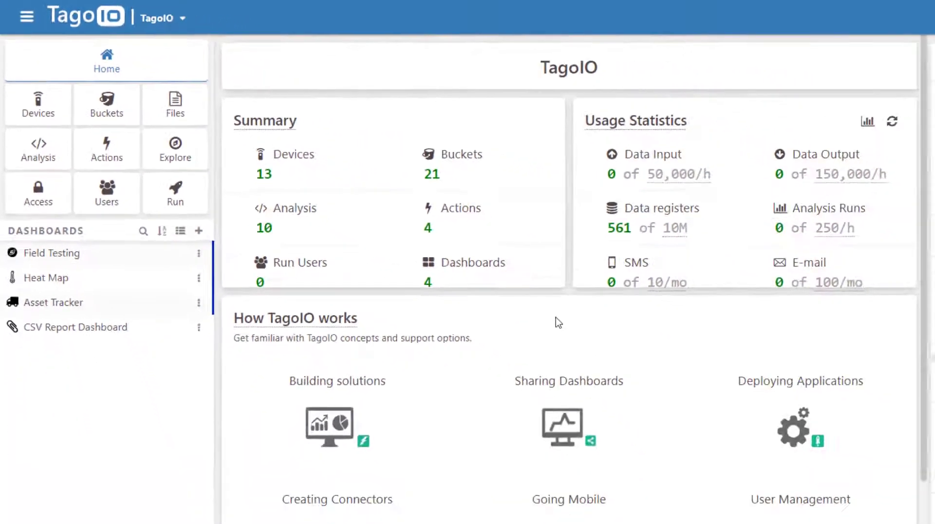
- Start adding a new device and pick the Custom HTTPS connector
click(134, 281)
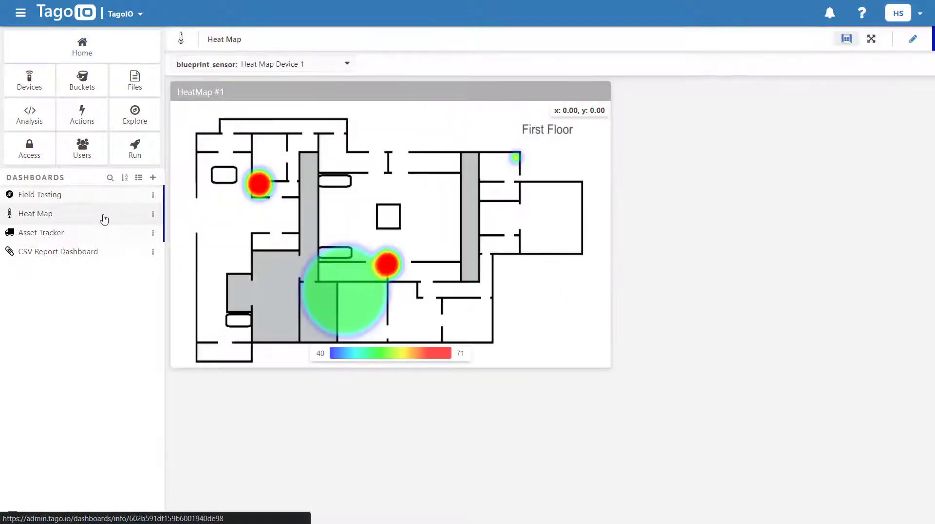
click(34, 86)
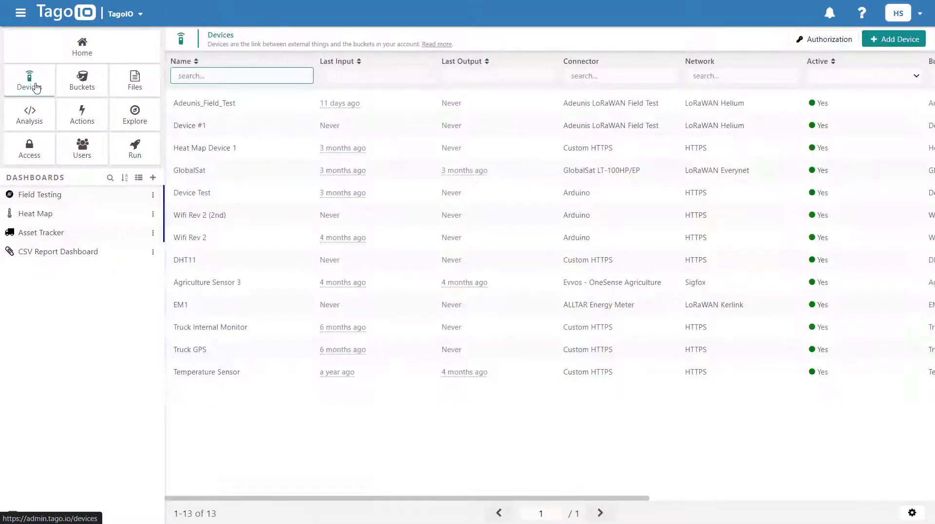
click(882, 40)
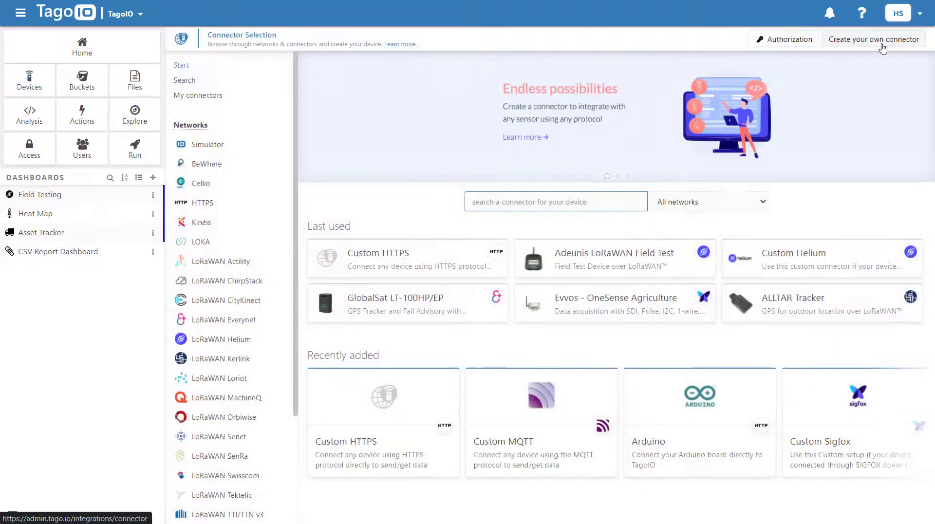
text(custom http)
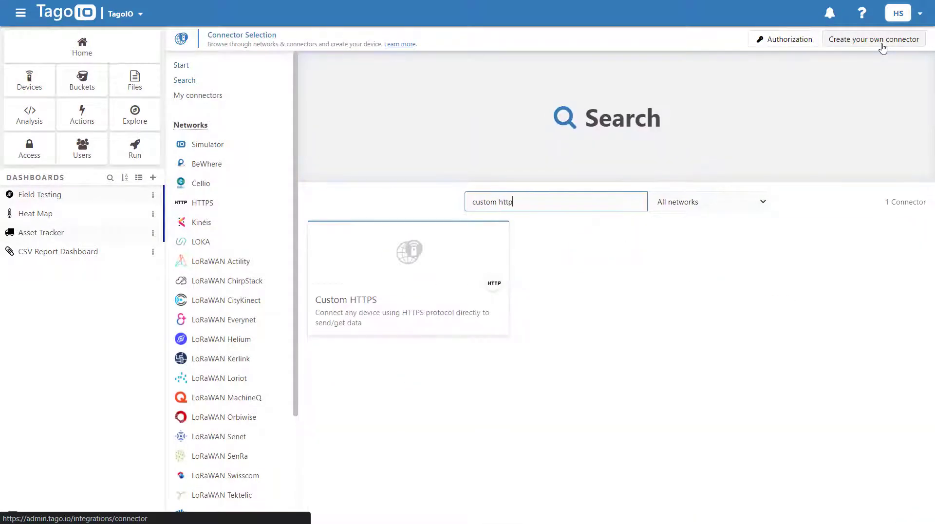
click(429, 298)
- Name the device Device_Test, create it, and reveal its default token
key(BackSpace)
key(BackSpace)
key(BackSpace)
key(BackSpace)
key(BackSpace)
key(BackSpace)
key(BackSpace)
key(BackSpace)
key(BackSpace)
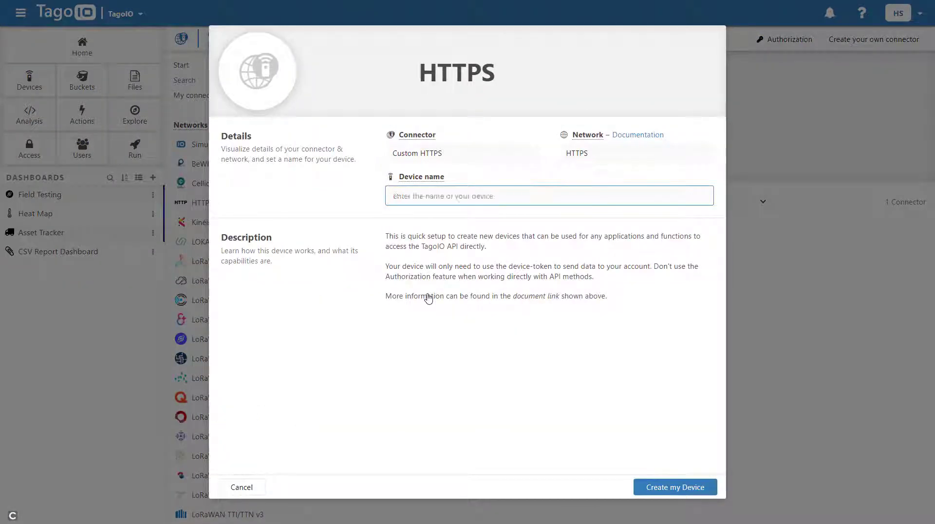
text(Device_Test)
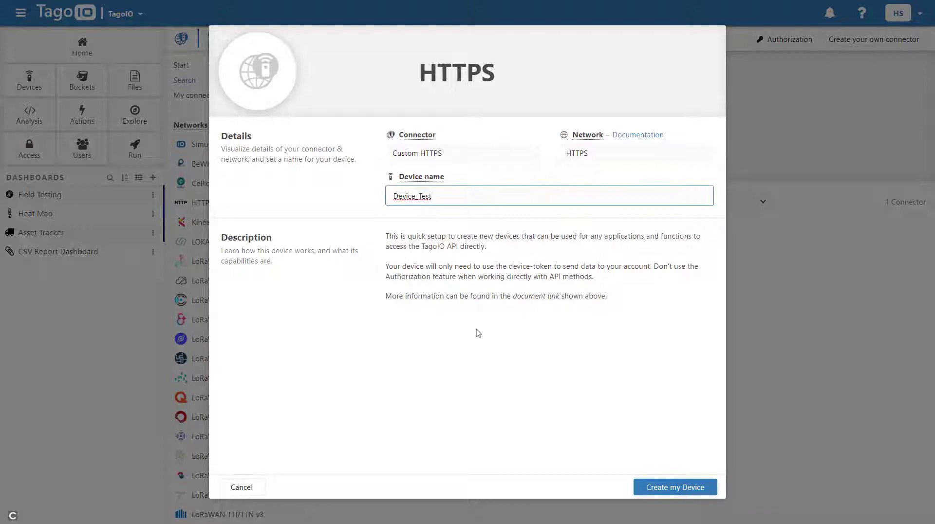
click(701, 491)
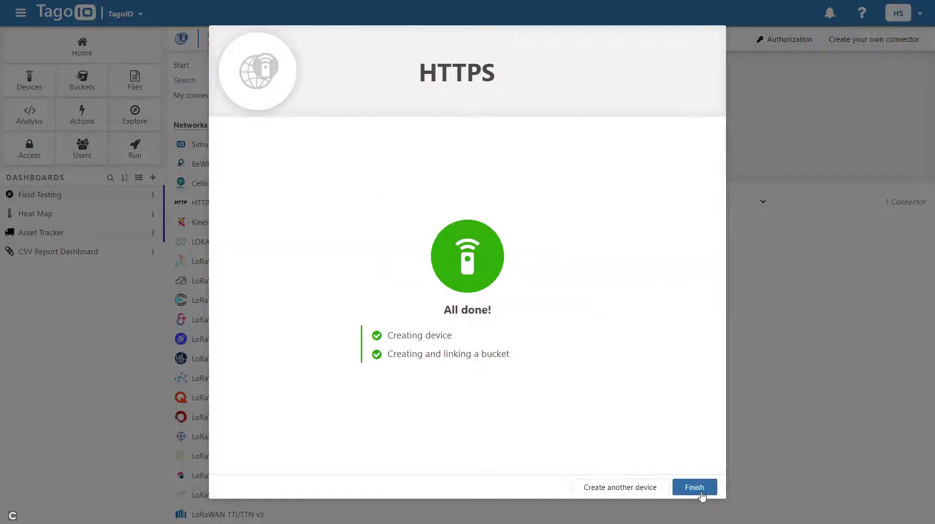
click(701, 493)
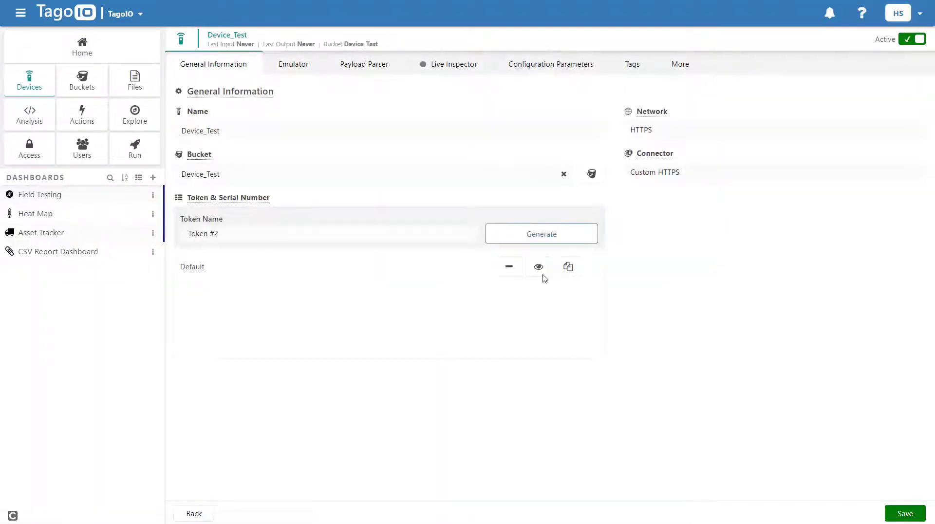
click(540, 271)
click(540, 394)
- Launch the TagoIO API collection in the Postman for Windows desktop app
key(alt+Tab)
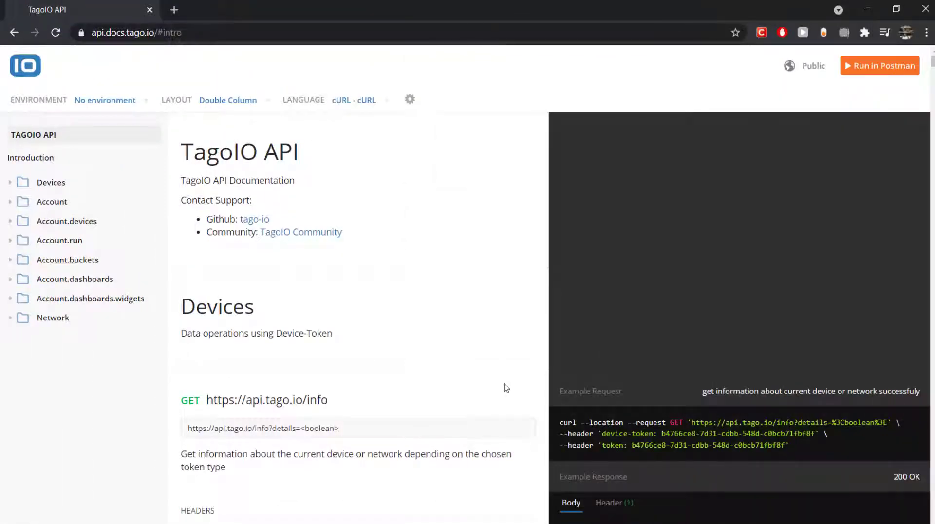
click(879, 71)
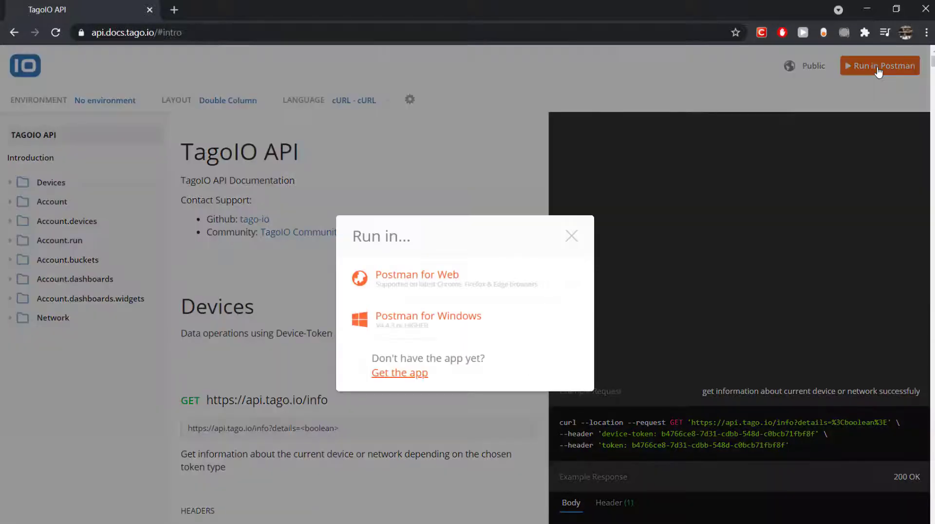
click(514, 332)
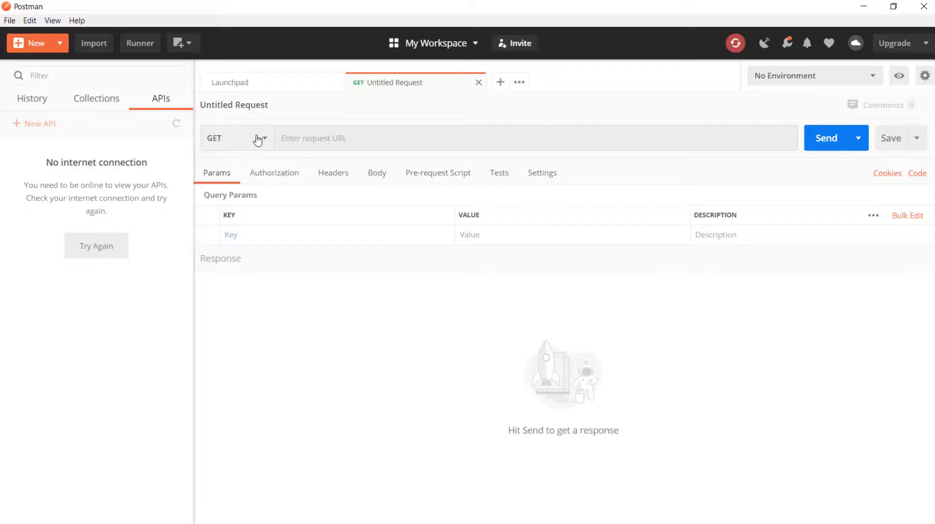
click(257, 140)
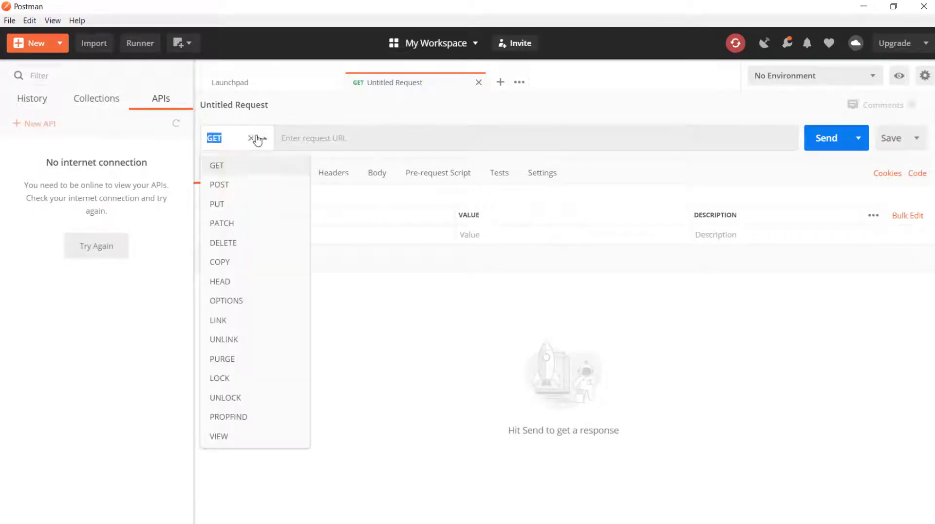
click(249, 183)
click(334, 136)
text(http)
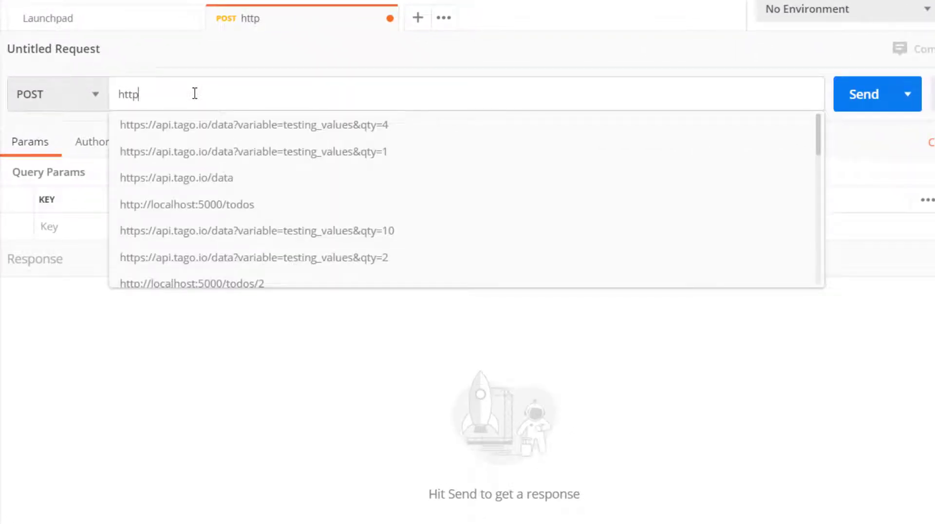
click(207, 181)
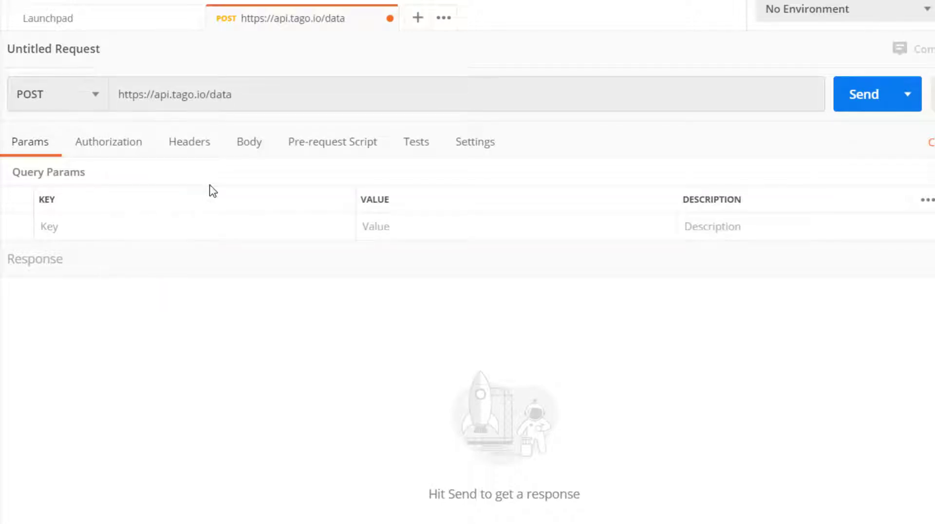
- Add an Authorization header with the device token pasted as its value
click(176, 142)
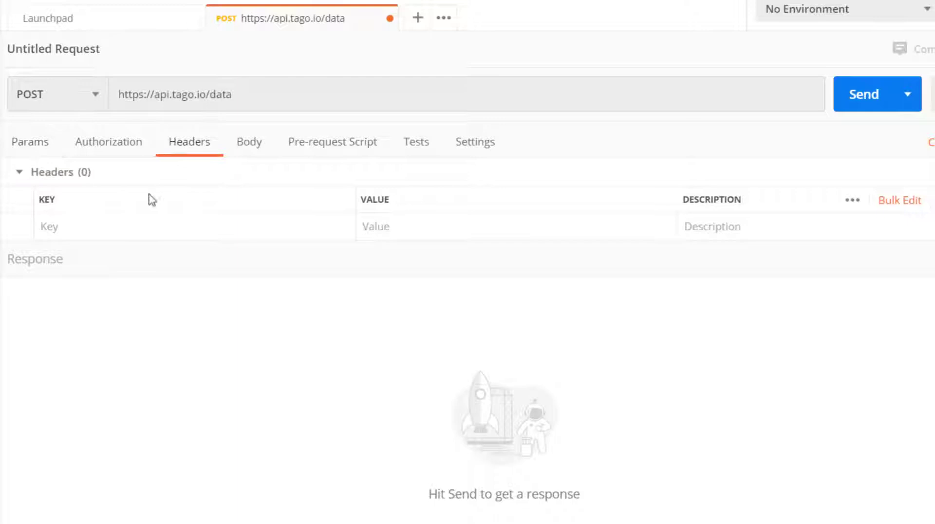
text(Auth)
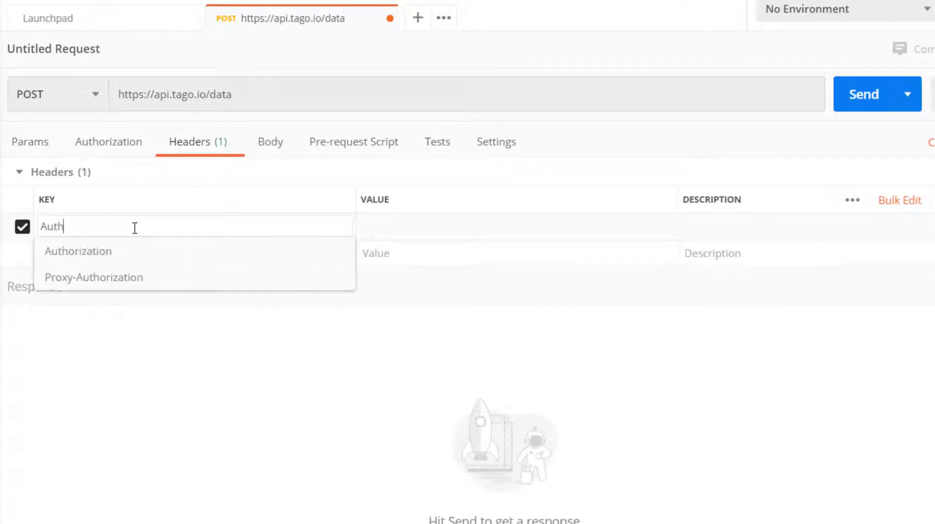
text(ori)
click(129, 254)
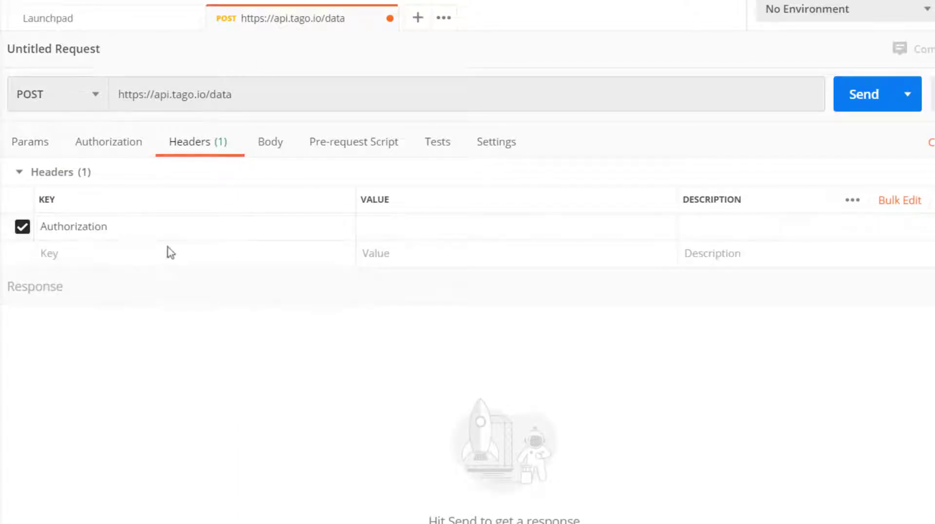
click(432, 228)
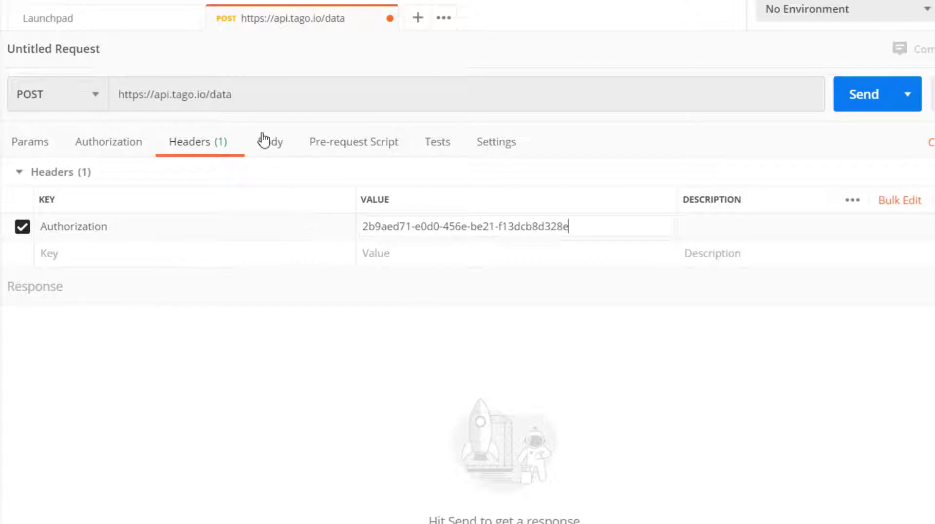
- Send a raw JSON body with temperature 40 C and get '1 Data Added'
click(264, 140)
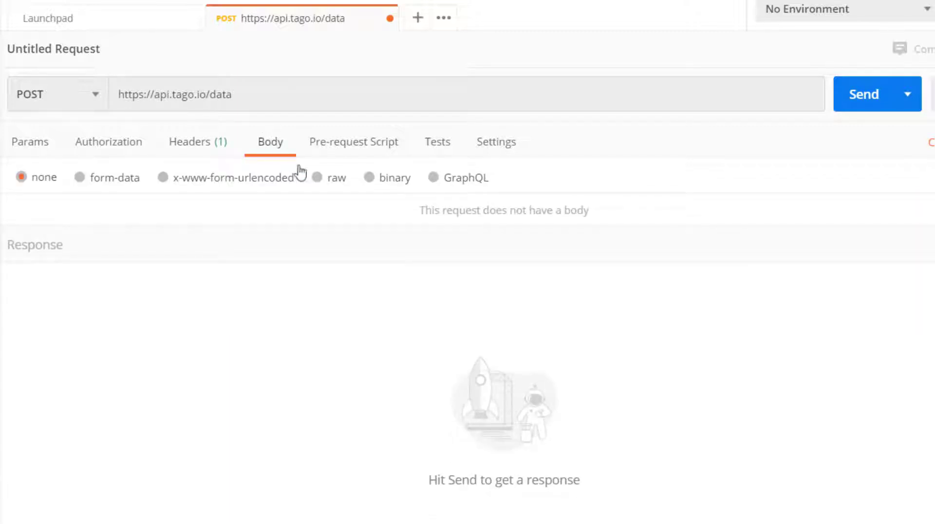
click(316, 178)
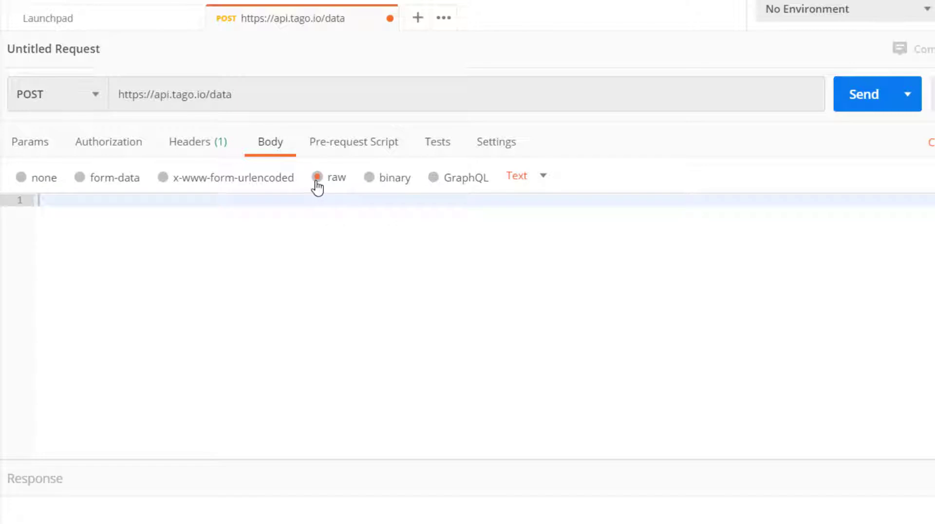
click(532, 185)
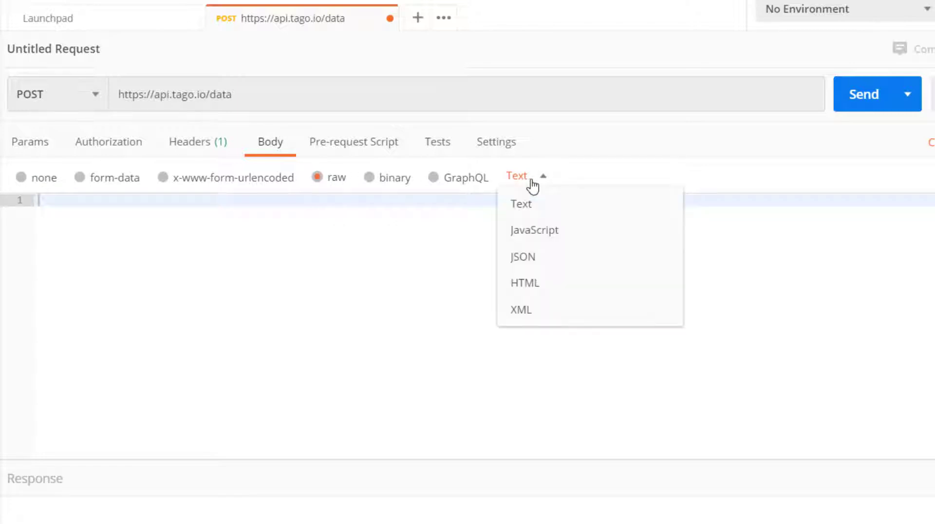
click(543, 263)
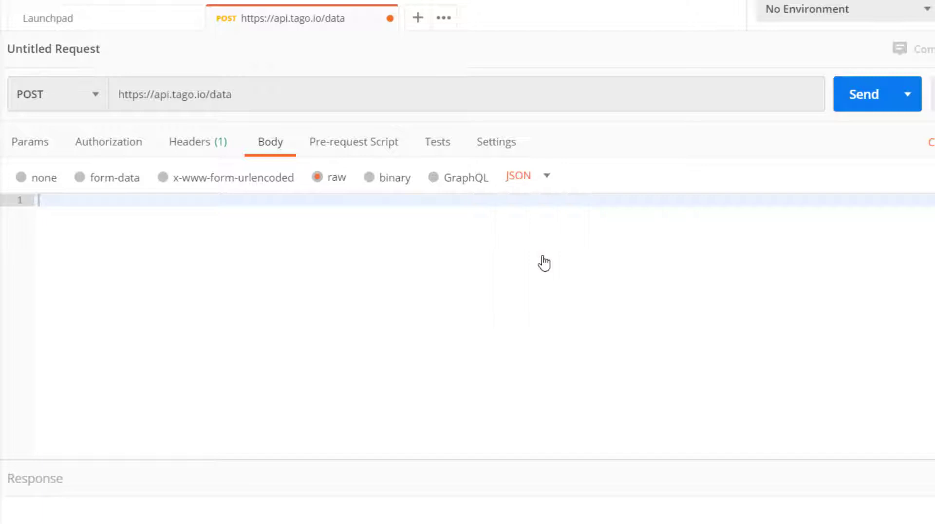
text({     "variable": "temperature",     "unit": "C",     "value": 40 })
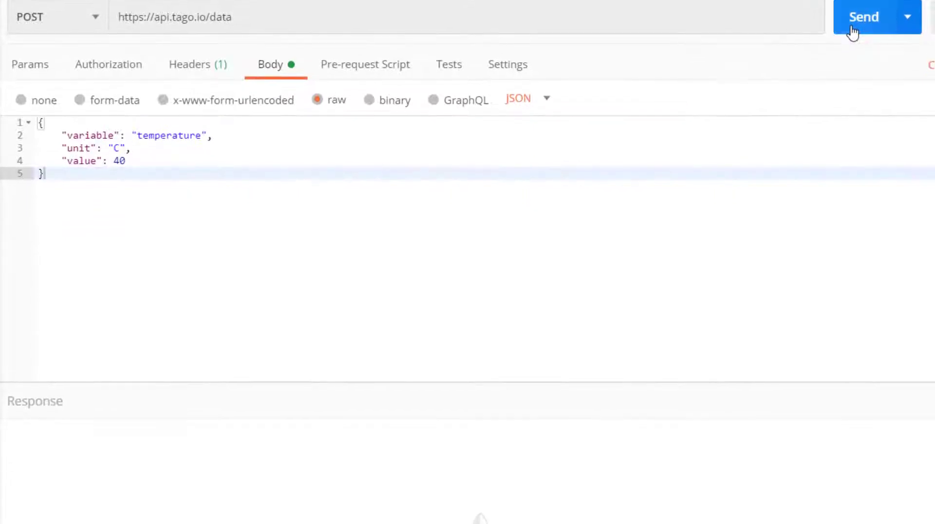
click(852, 108)
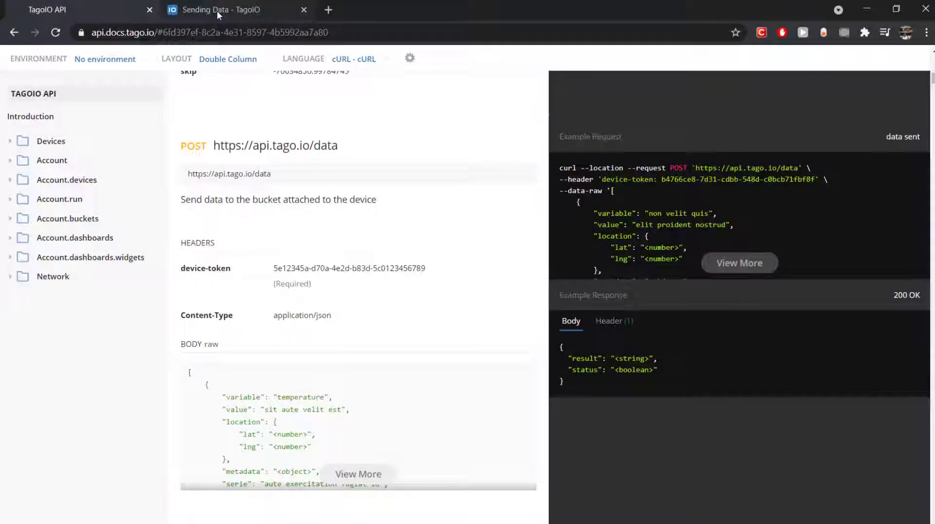
- Start the Live Inspector on Device_Test to watch incoming data
click(217, 10)
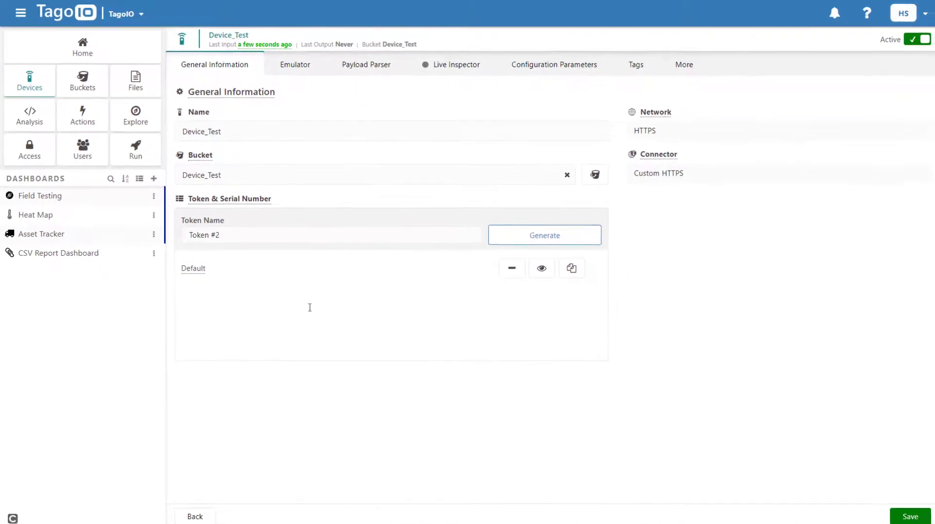
click(439, 72)
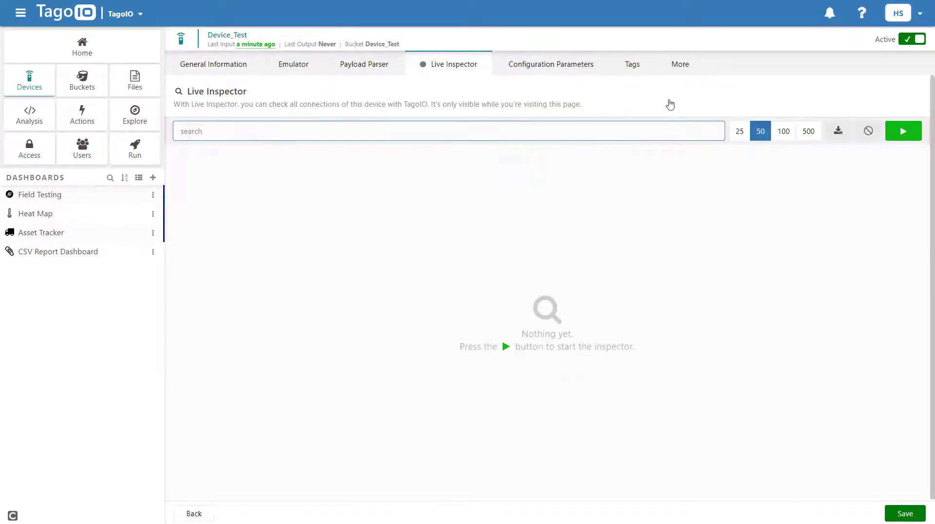
click(902, 131)
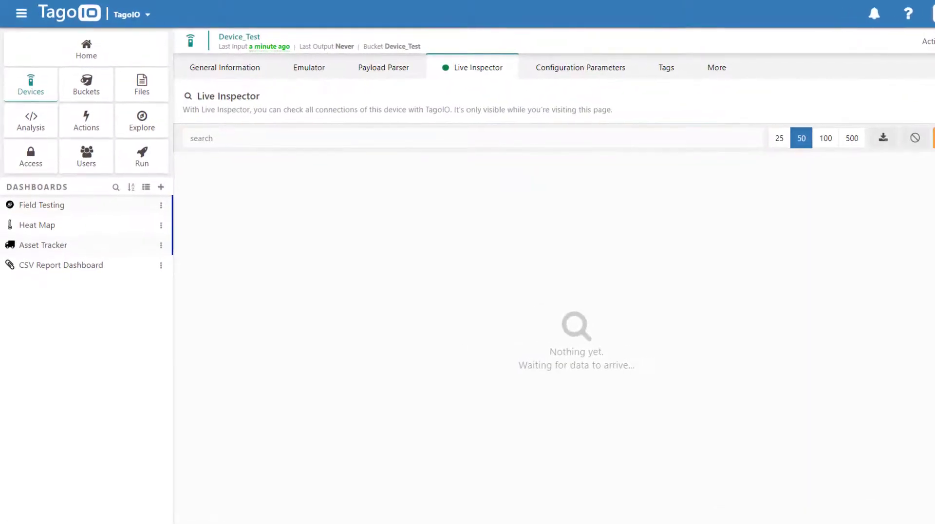
- Send a 41 C temperature from Postman, then show the Buckets list
key(alt+Tab)
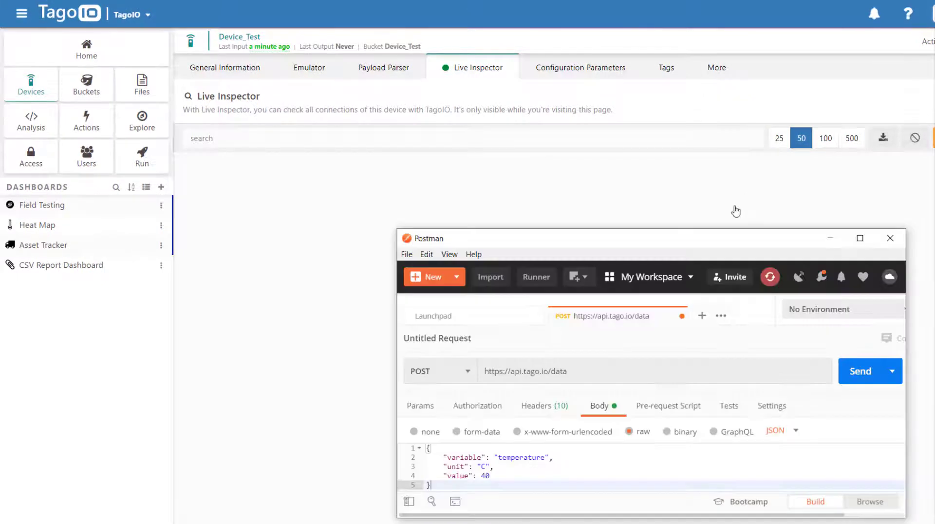
click(497, 477)
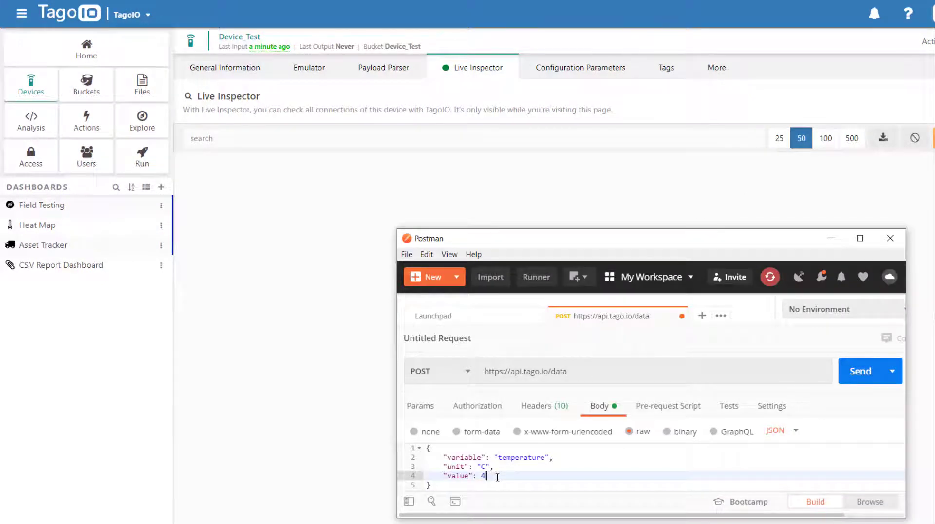
click(847, 378)
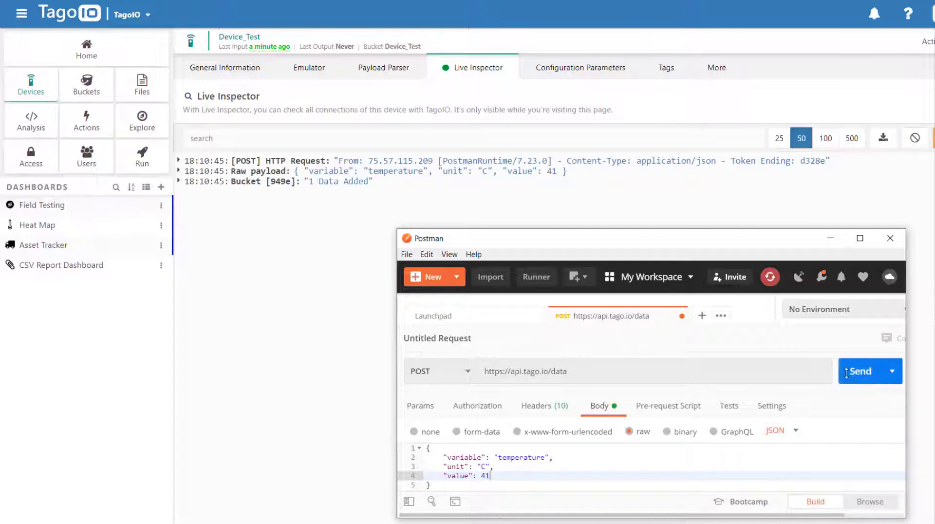
click(101, 98)
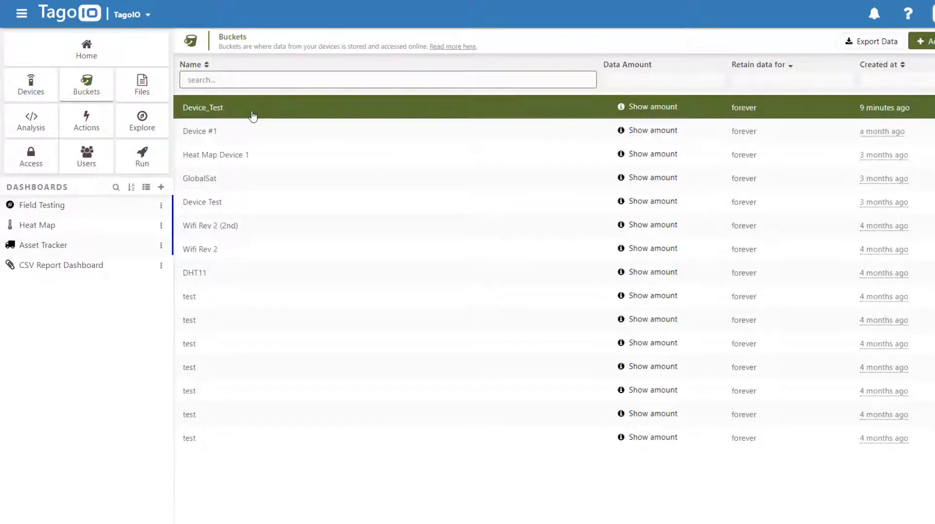
- Confirm the Device_Test bucket's temperature variable has 3 records, then start a new dashboard
click(253, 117)
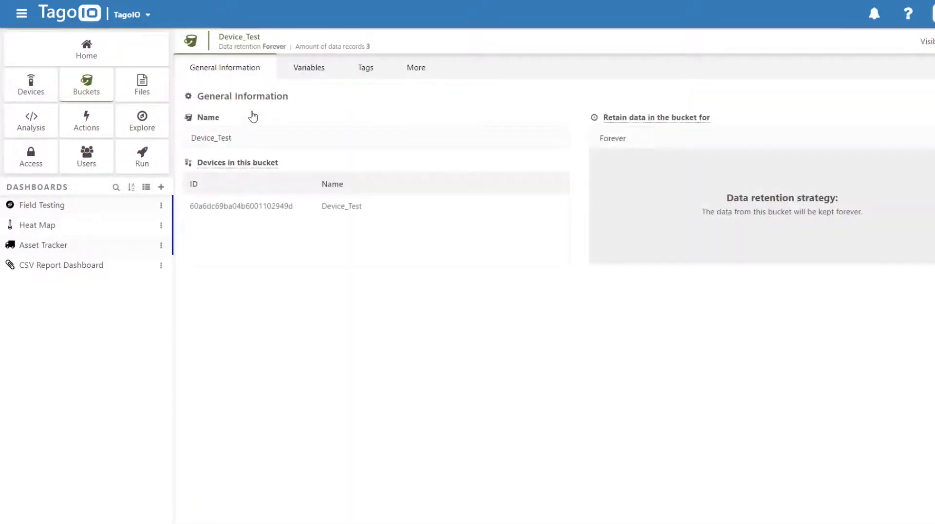
click(304, 80)
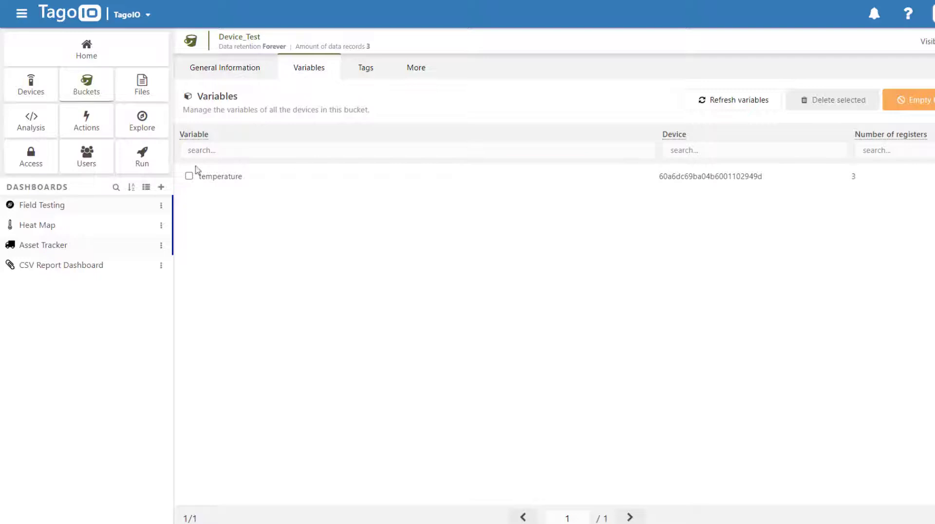
click(161, 188)
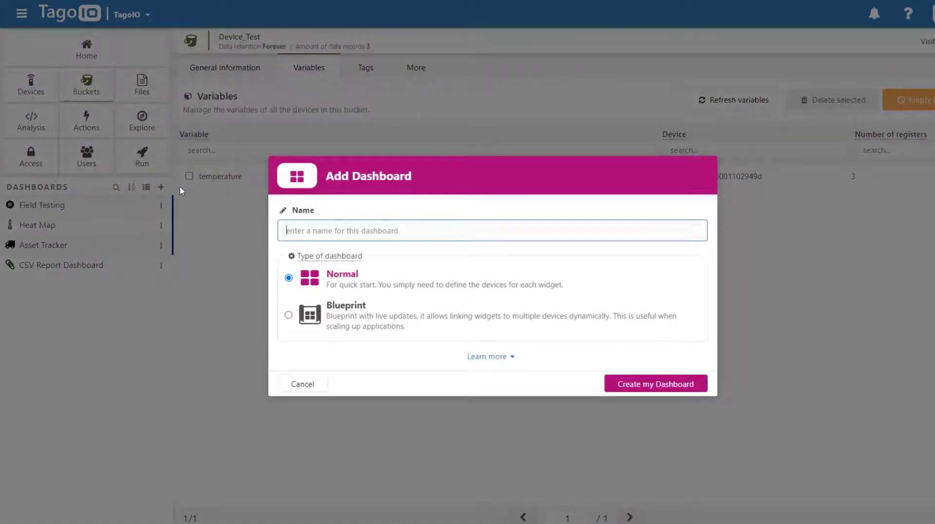
- Create the My Dash dashboard and add a Card widget to it
text(My Dash)
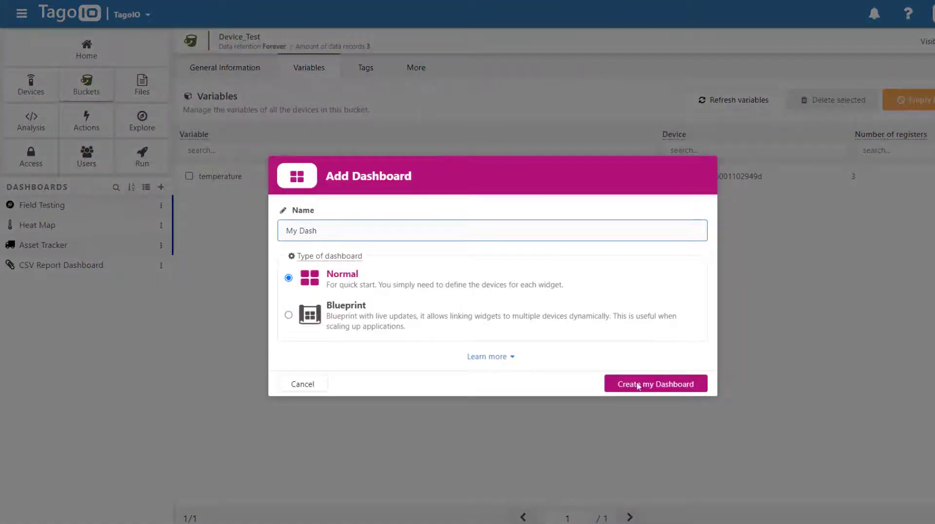
click(639, 384)
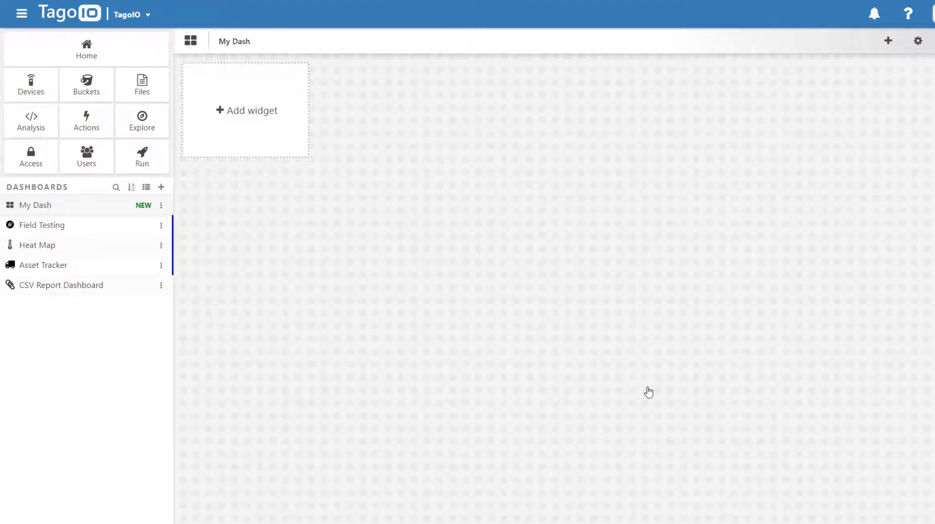
click(188, 135)
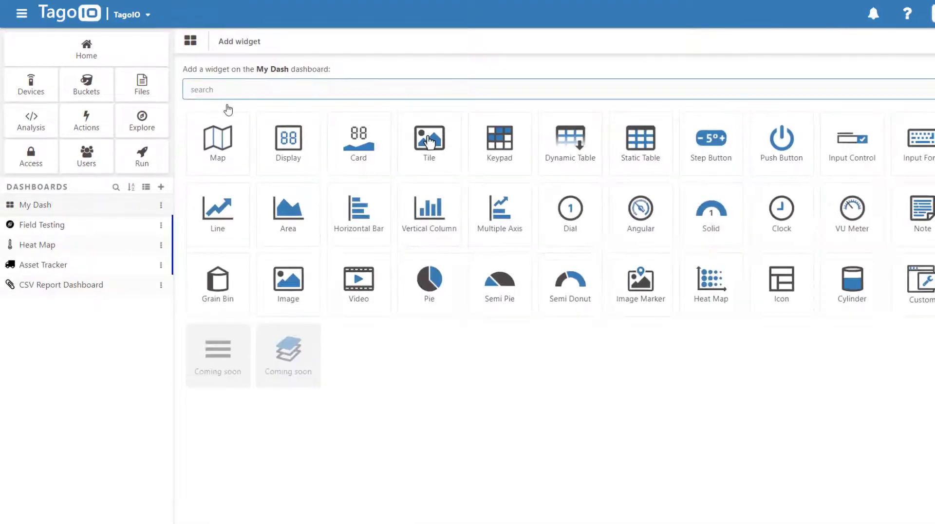
click(331, 146)
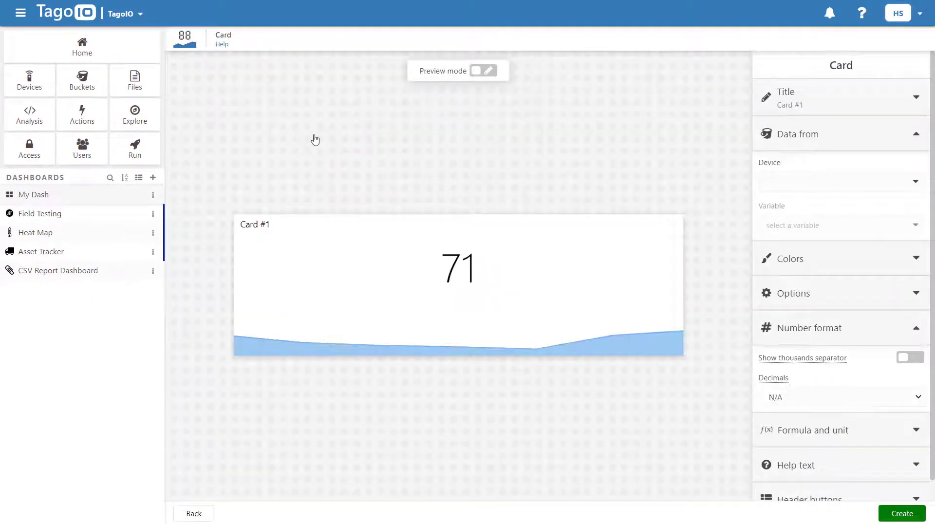
- Title the card Temperature, feed it Device_Test's temperature, and enable conditional colours
click(823, 112)
key(BackSpace)
key(BackSpace)
key(BackSpace)
key(BackSpace)
key(BackSpace)
key(BackSpace)
key(BackSpace)
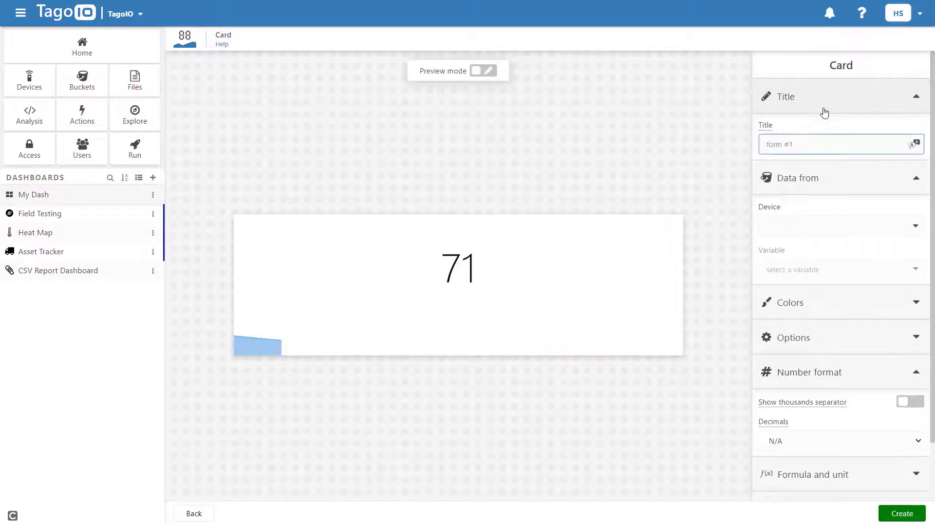
text(Temperature)
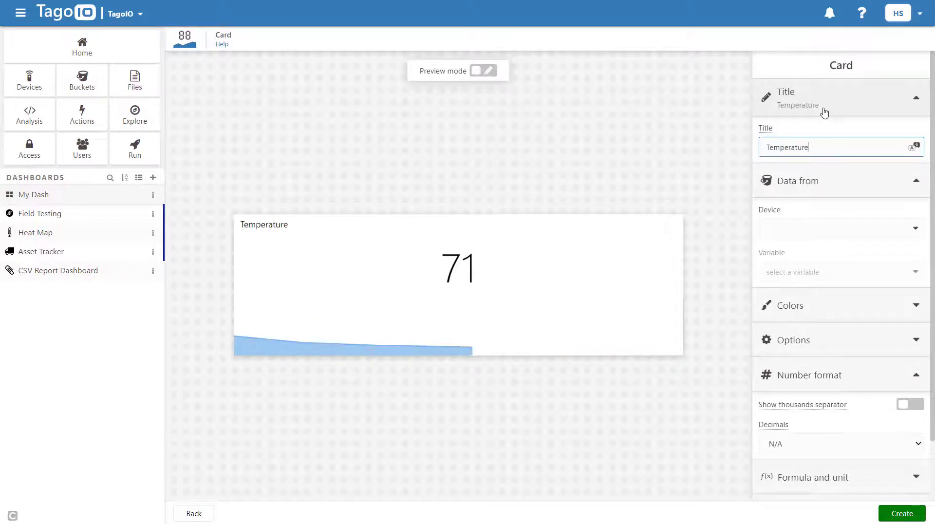
click(803, 232)
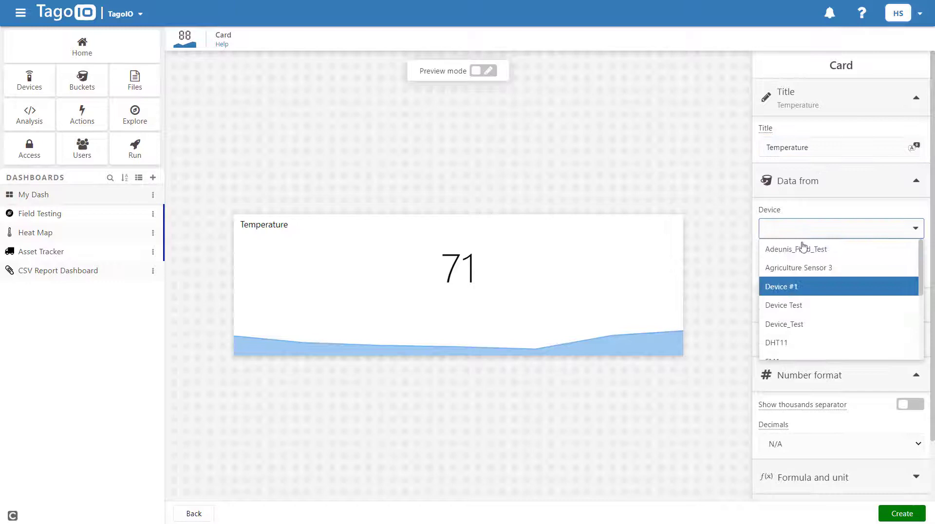
click(794, 324)
click(783, 269)
click(785, 295)
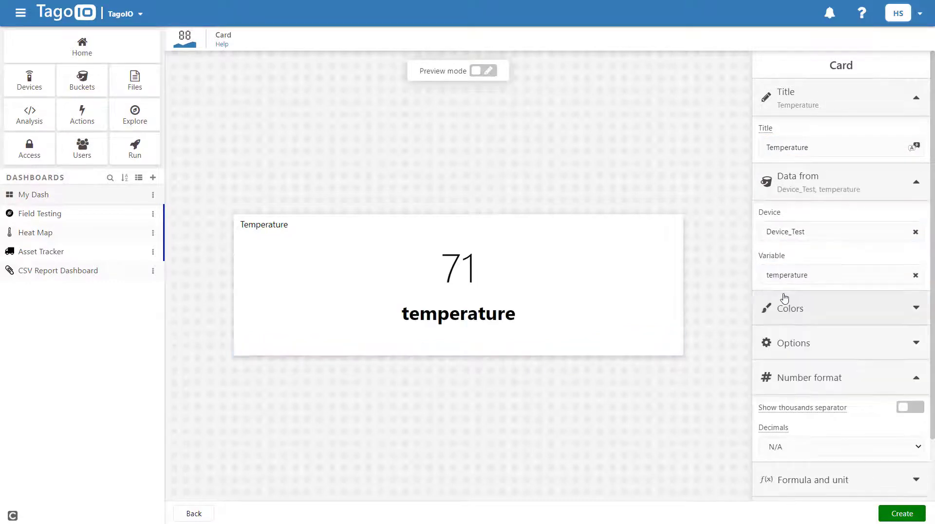
click(788, 307)
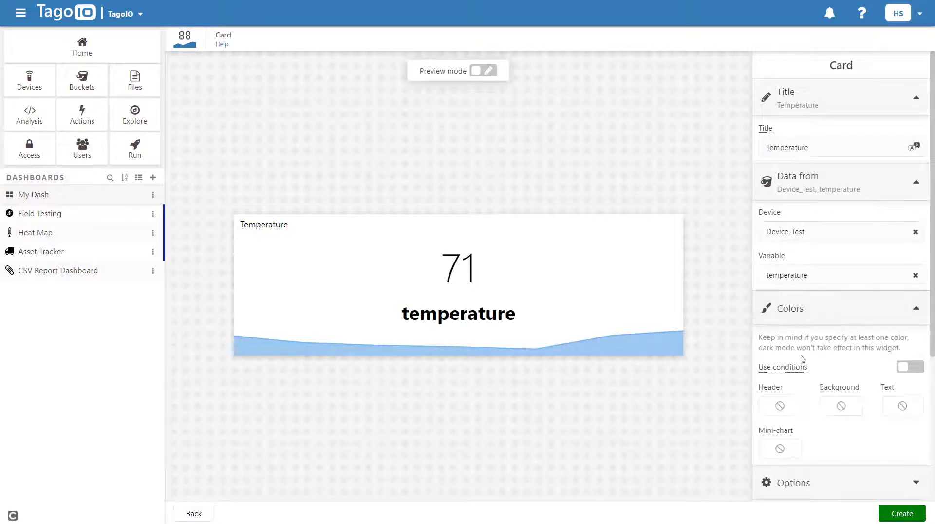
scroll(799, 359, down, 1)
click(774, 302)
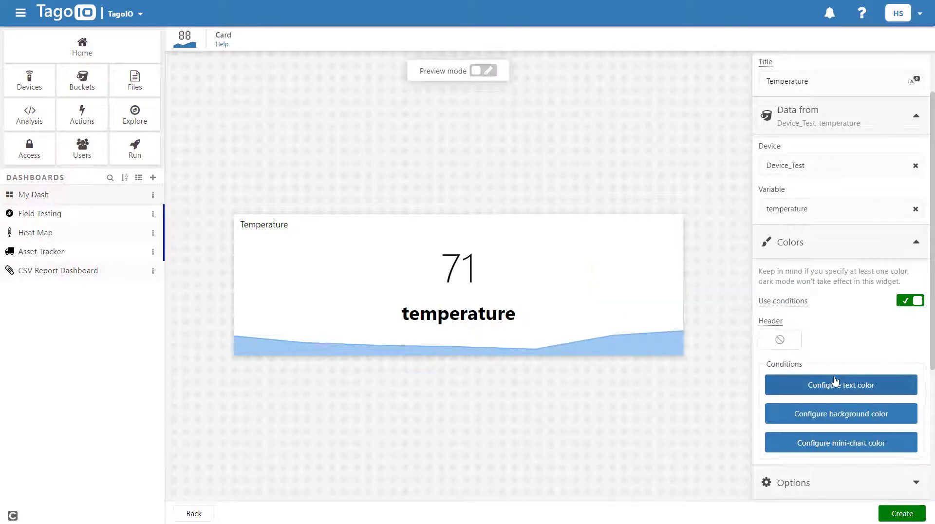
- Add a colour condition making temperatures below 10 light blue
click(836, 443)
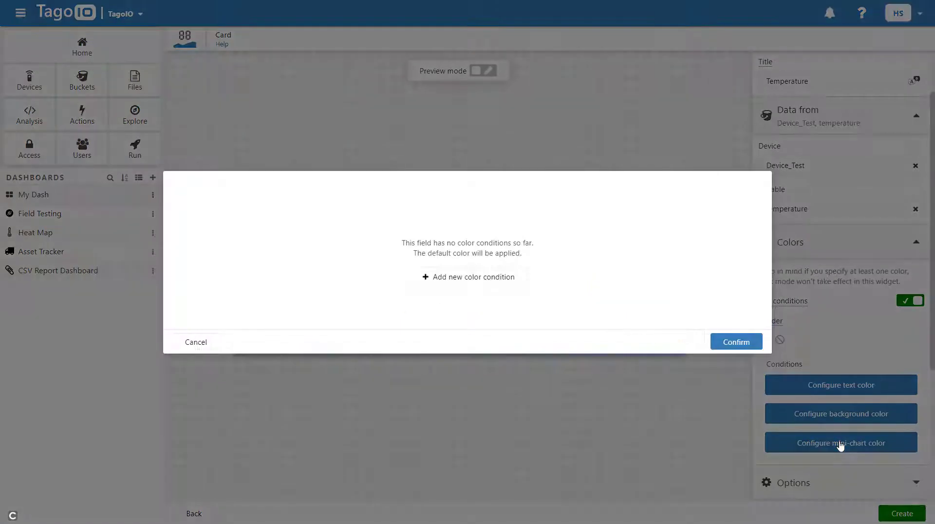
click(471, 274)
click(324, 193)
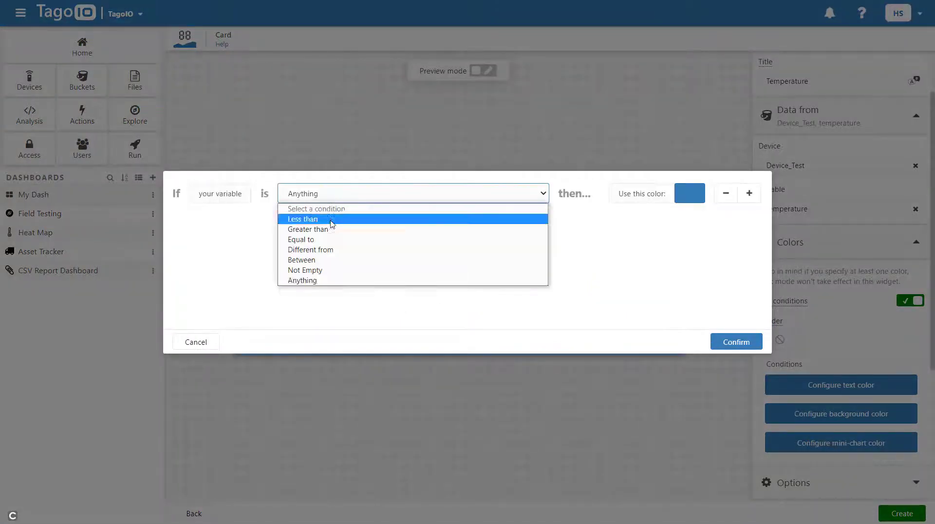
click(329, 215)
text(5)
text(10)
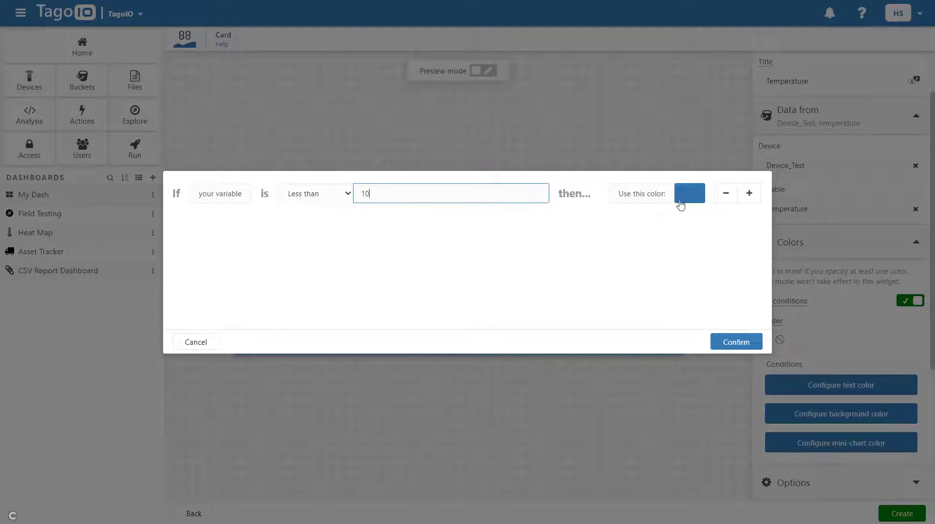
click(684, 198)
click(714, 213)
click(646, 222)
- Add a between 10 and 30 condition coloured green
click(749, 193)
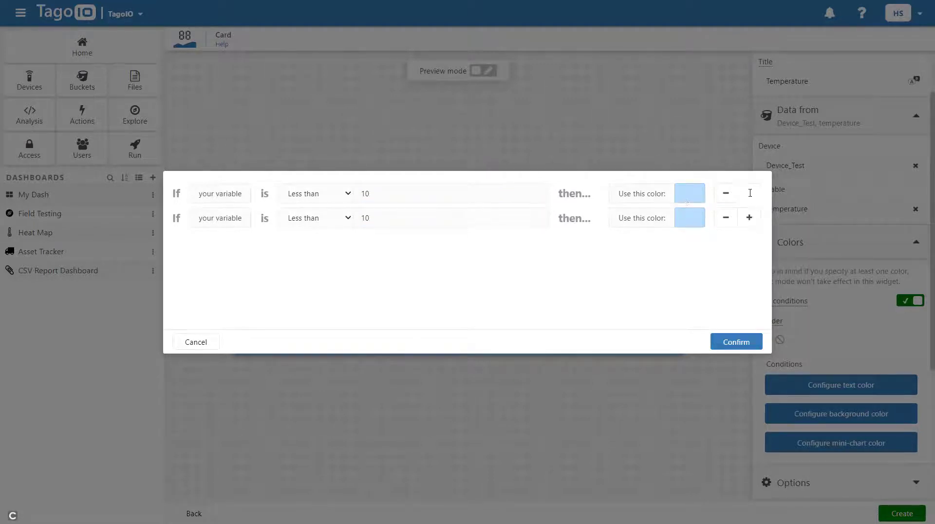
click(345, 221)
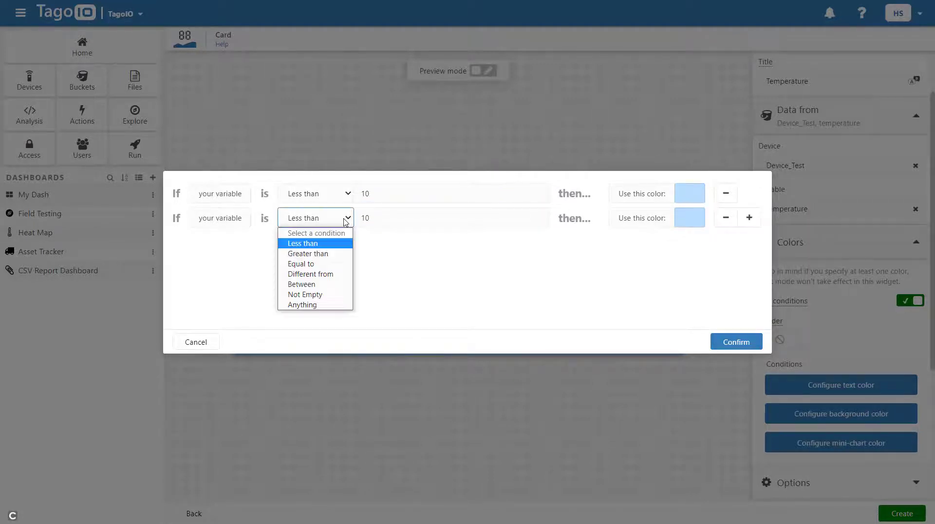
click(307, 283)
click(507, 215)
text(30)
click(689, 218)
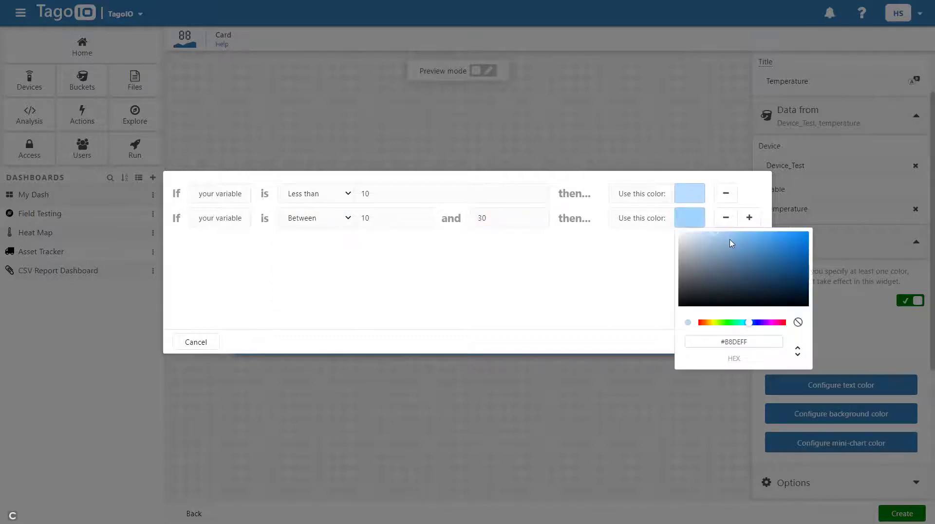
drag(731, 242, 757, 241)
click(730, 323)
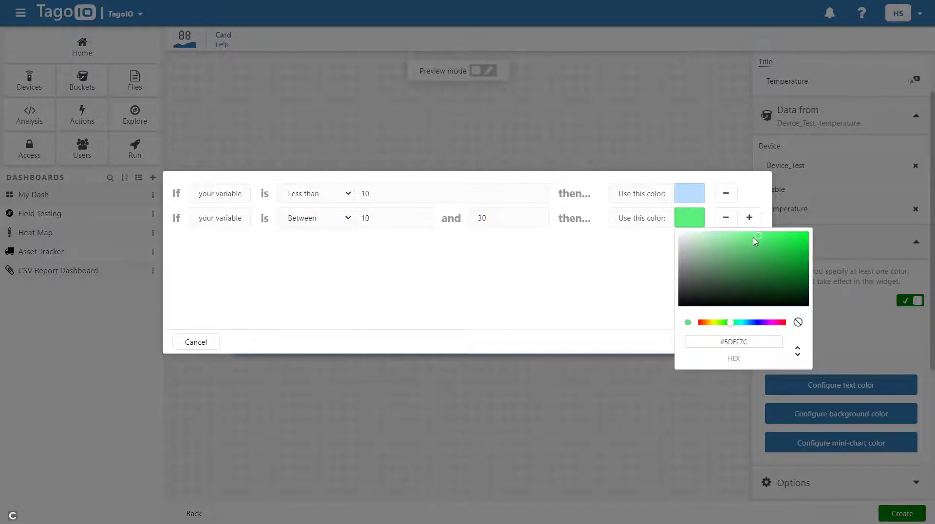
click(577, 260)
- Add a greater than 30 condition coloured red and confirm the colour rules
click(749, 218)
click(321, 242)
click(326, 277)
click(387, 244)
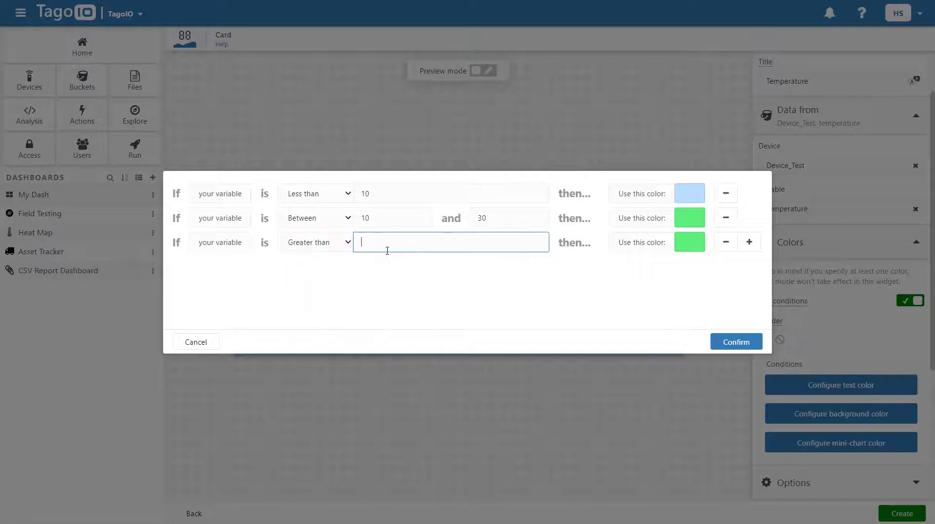
text(30)
click(690, 242)
click(779, 347)
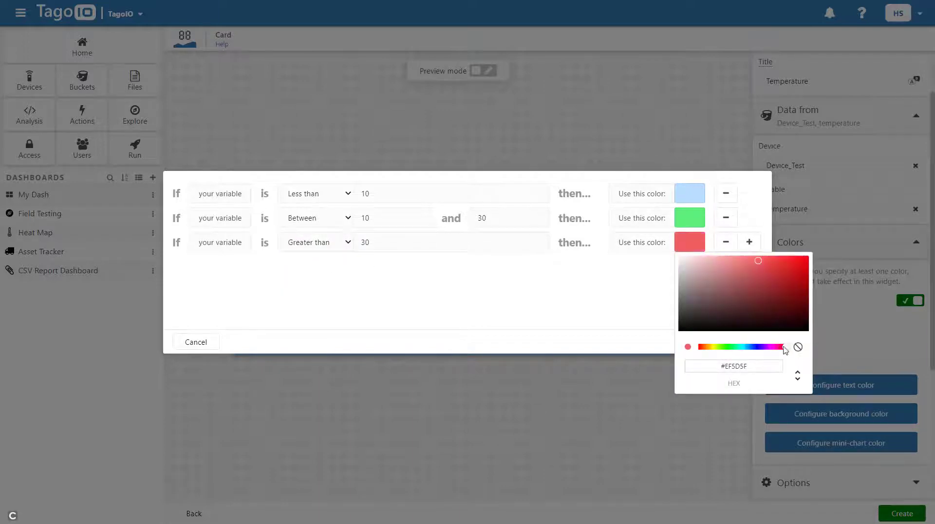
click(733, 341)
- Hide the variable name, show the unit, and create the Temperature card
scroll(772, 369, down, 5)
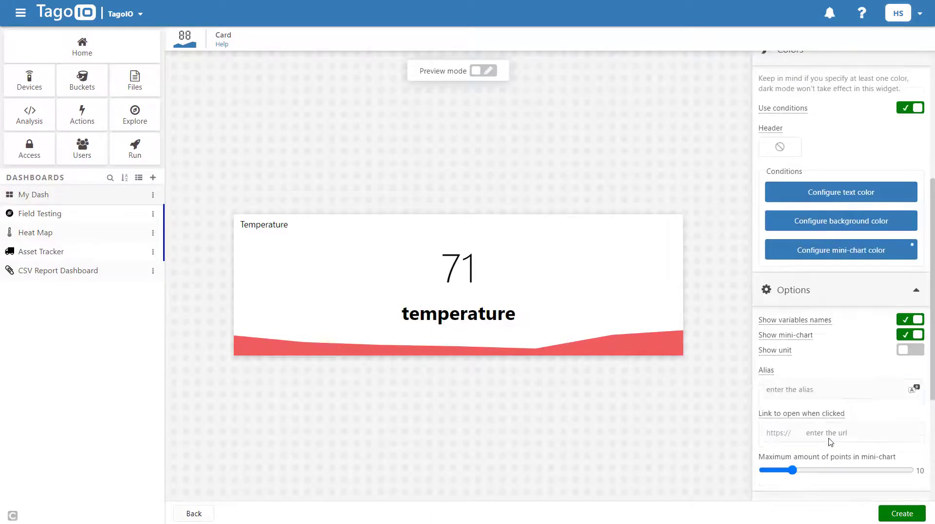
click(910, 319)
click(910, 349)
scroll(862, 361, down, 2)
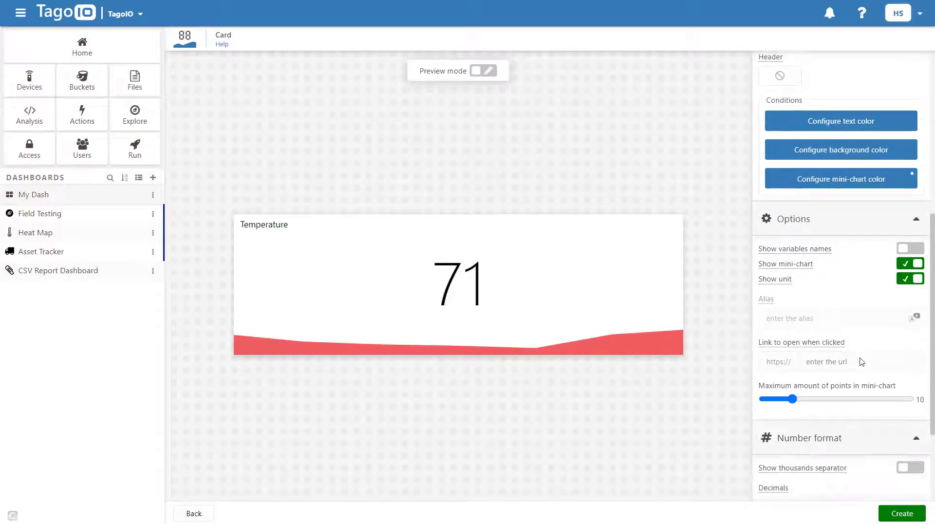
click(903, 514)
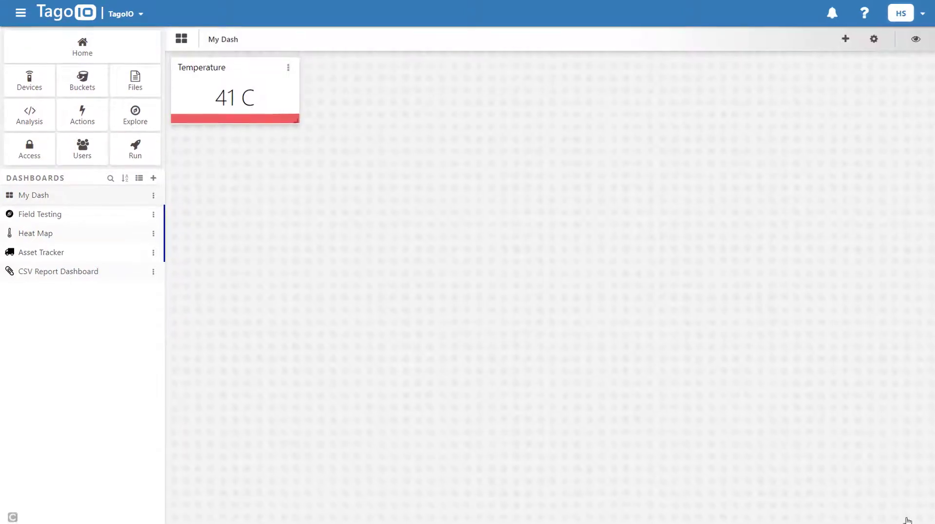
- Enlarge the Temperature card and send a temperature reading of 5 from Postman
drag(296, 120, 479, 307)
key(alt+Tab)
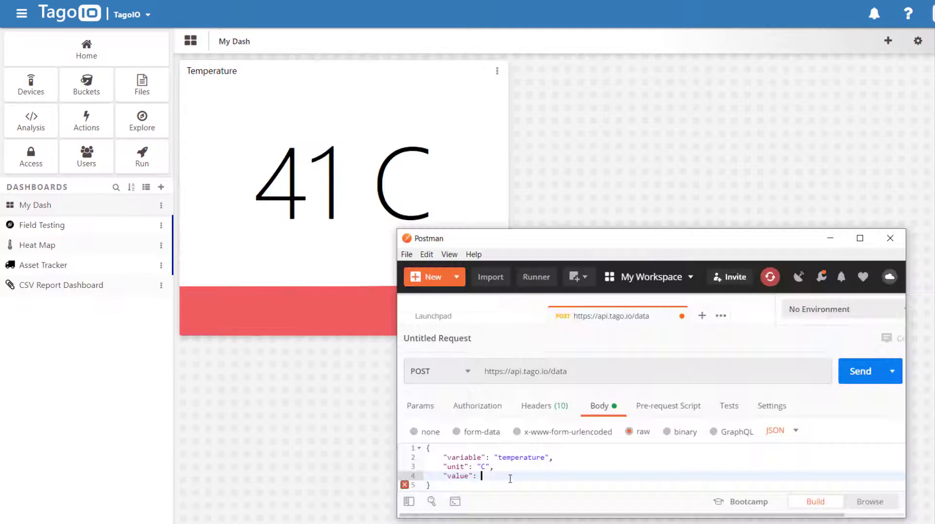
text(5)
click(853, 381)
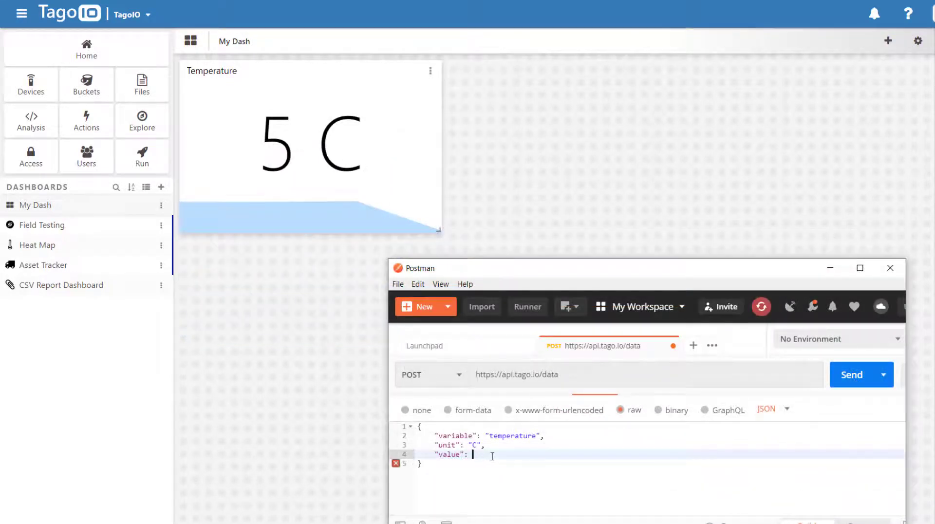
- Send a reading of 70 and check the card now shows 70 C in red
text(70)
click(851, 376)
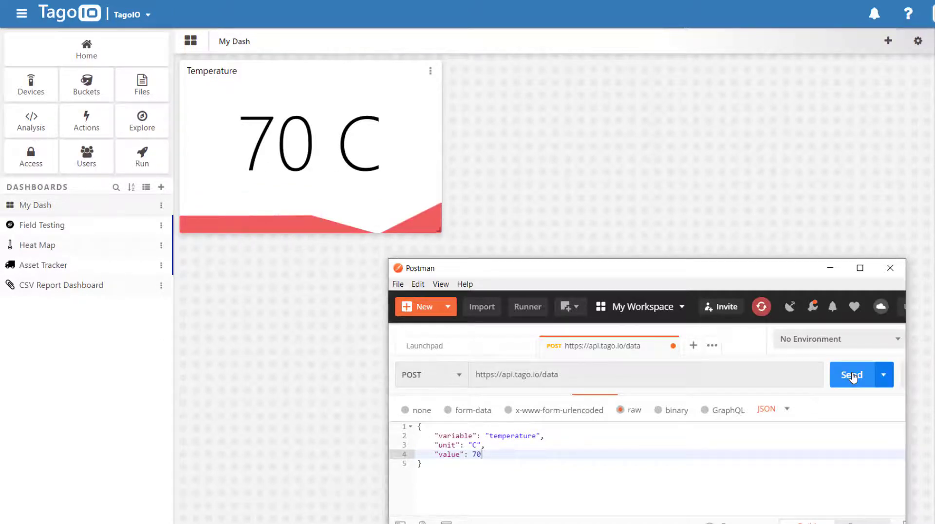
click(300, 312)
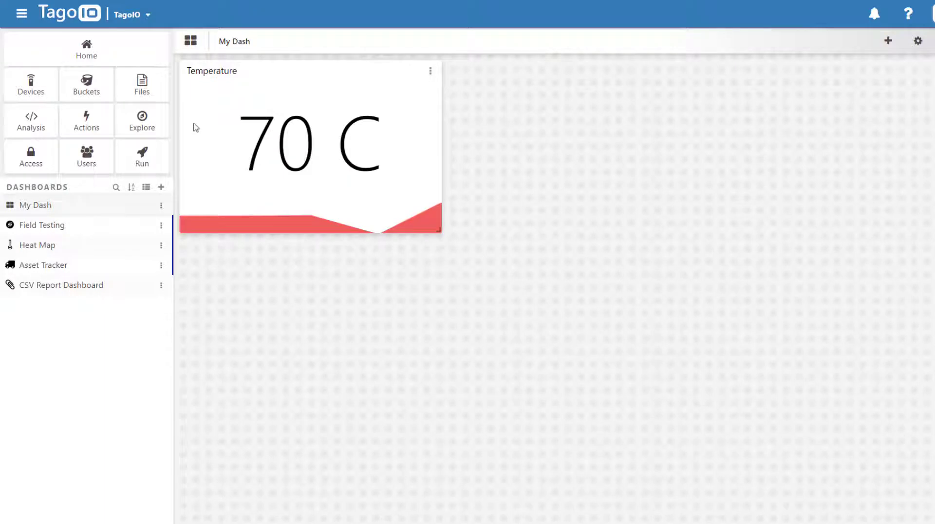
- Go to Actions and run the Quickstart's Add an Action tour, then close Quickstart
click(77, 121)
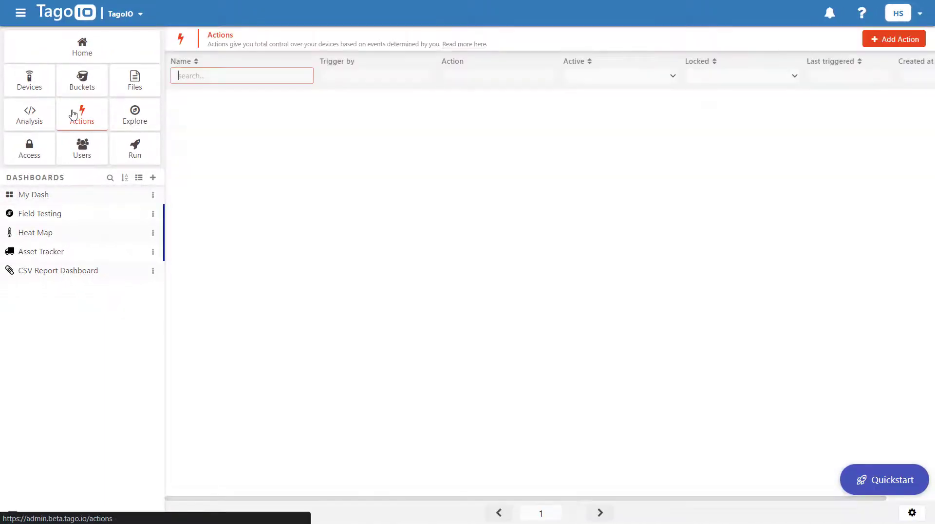
click(883, 487)
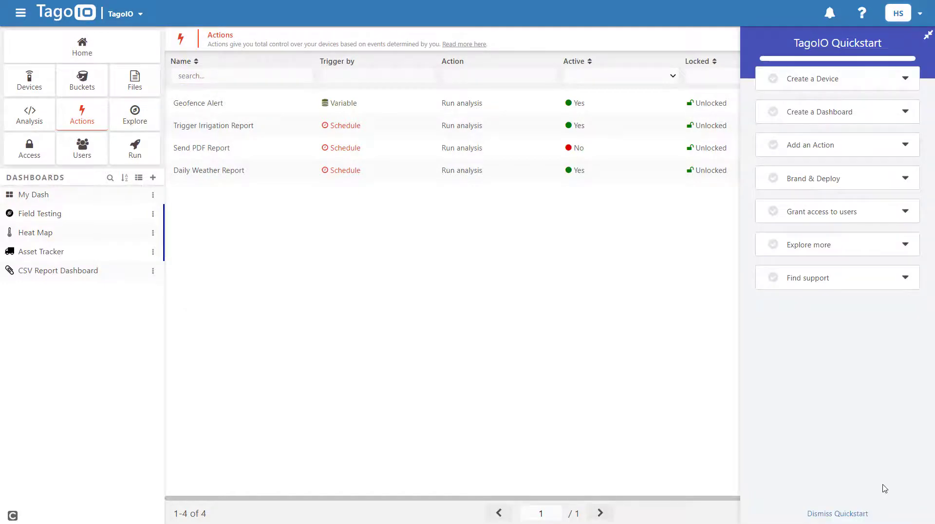
click(791, 148)
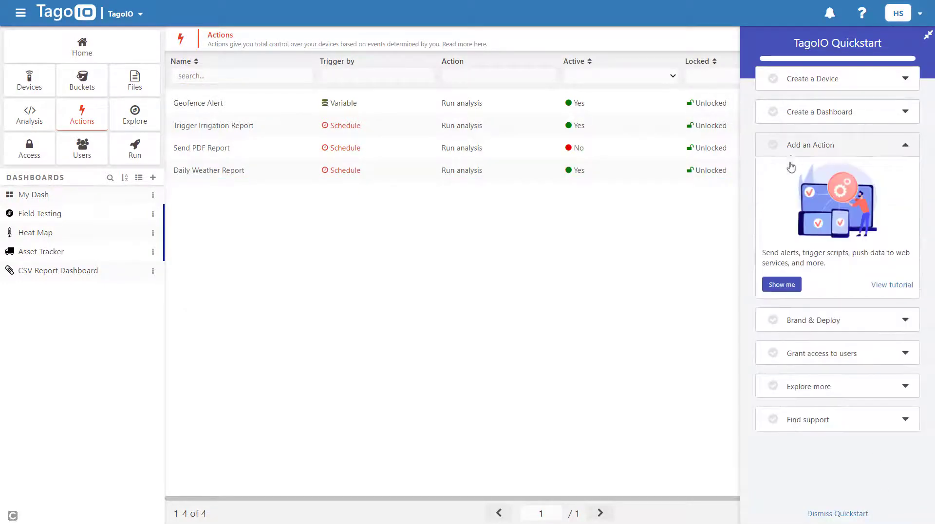
click(779, 285)
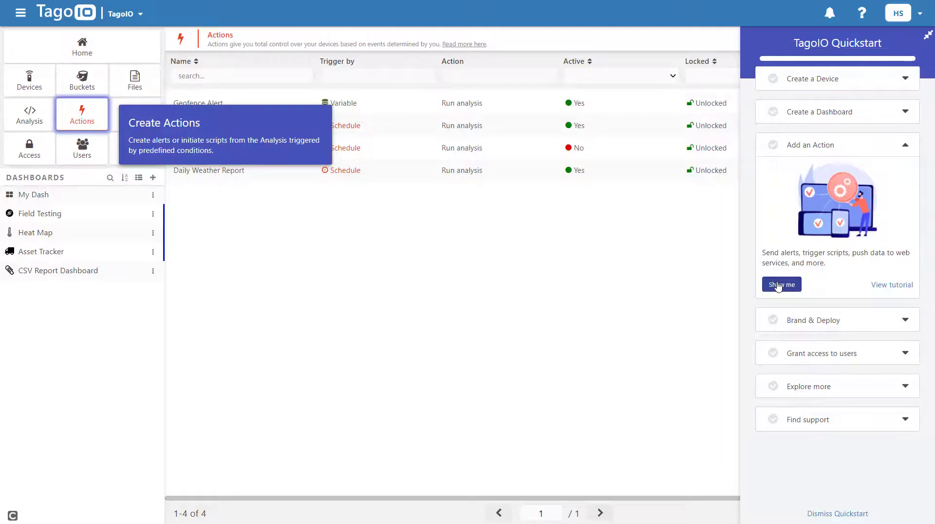
click(928, 39)
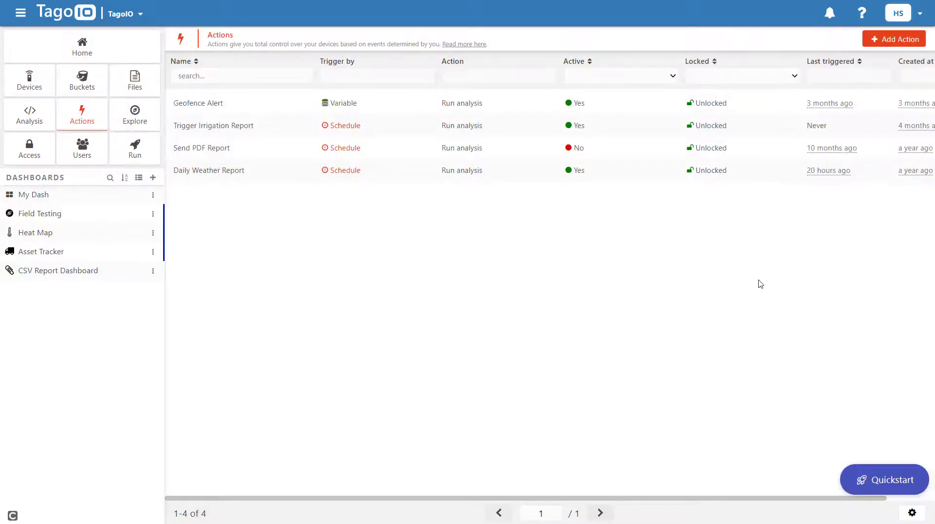
- Add 'My Action' as a Push notification to Myself titled 'Your Device is Overheating'
click(893, 39)
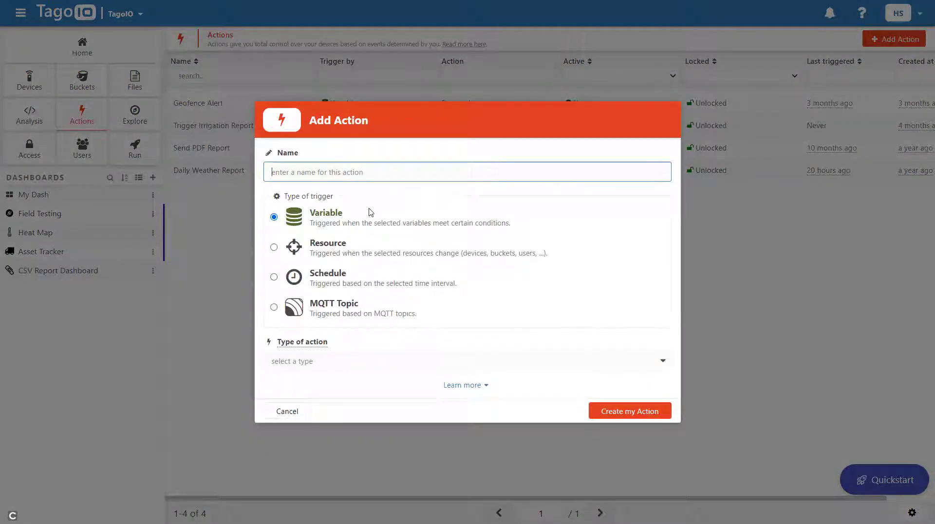
text(My Action)
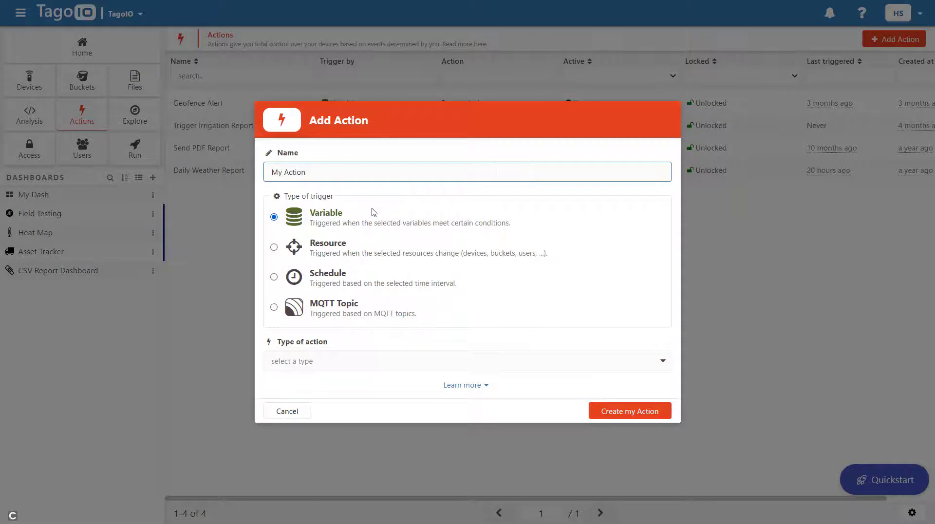
click(591, 357)
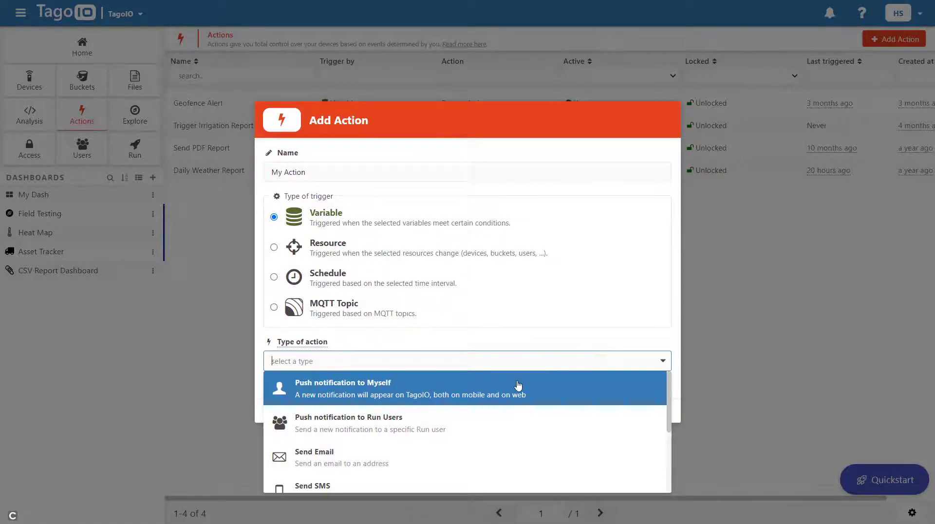
scroll(517, 385, down, 3)
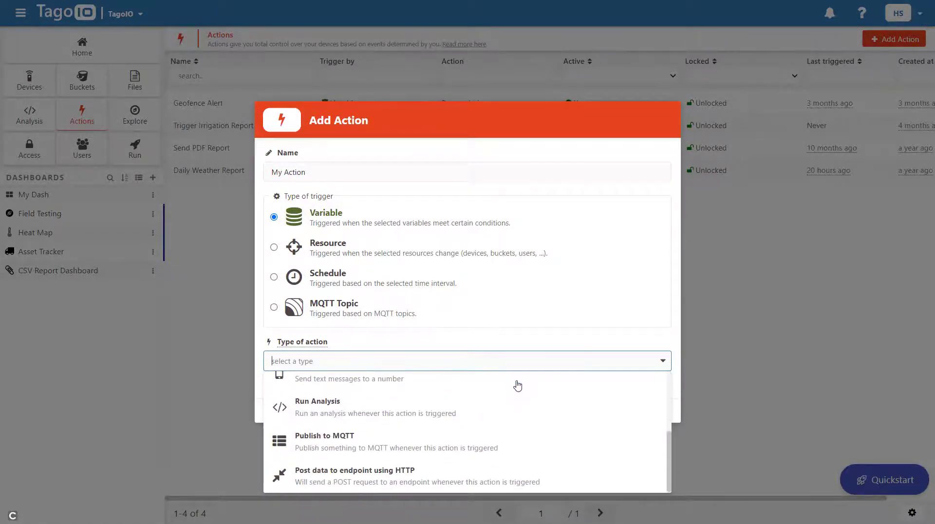
scroll(517, 385, up, 3)
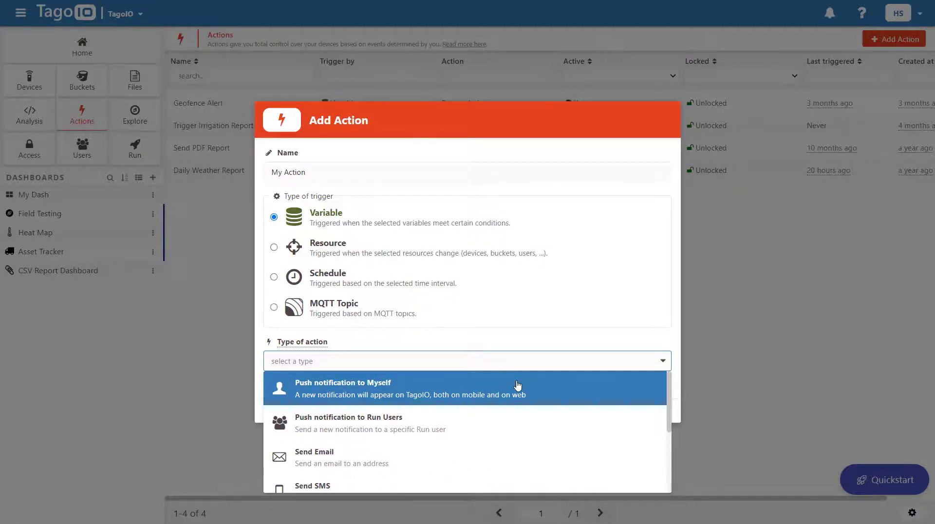
click(517, 385)
text(Your Device is Overheating.)
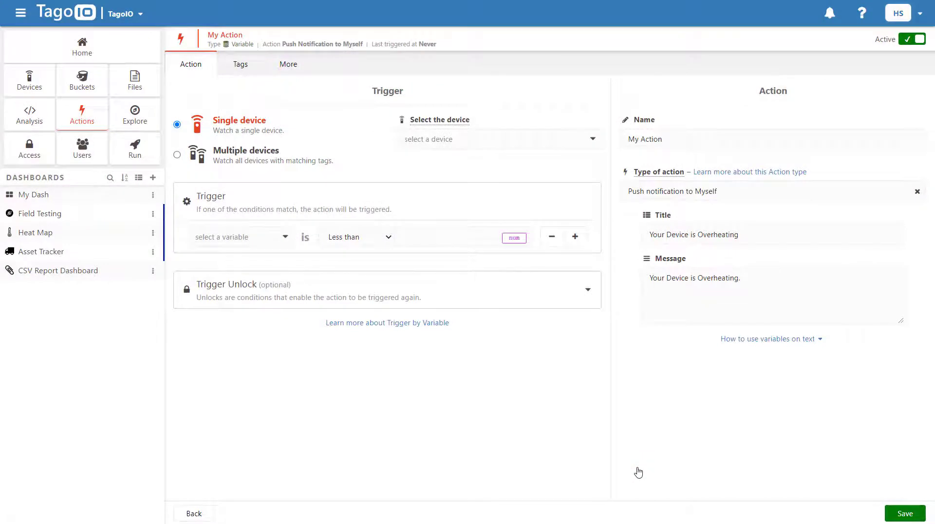
- Watch Device_Test and trigger the action when temperature is greater than 80
click(504, 138)
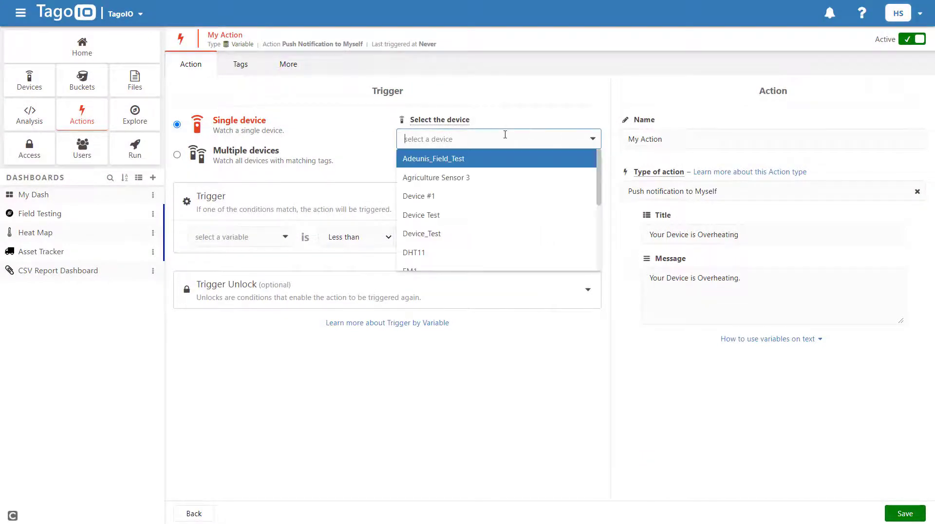
click(459, 234)
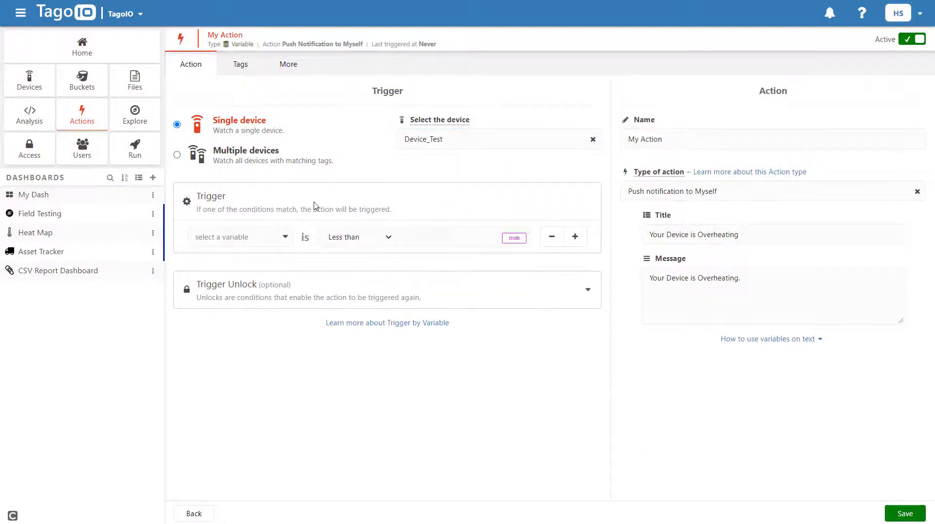
click(281, 233)
click(252, 266)
click(387, 237)
click(372, 271)
click(411, 247)
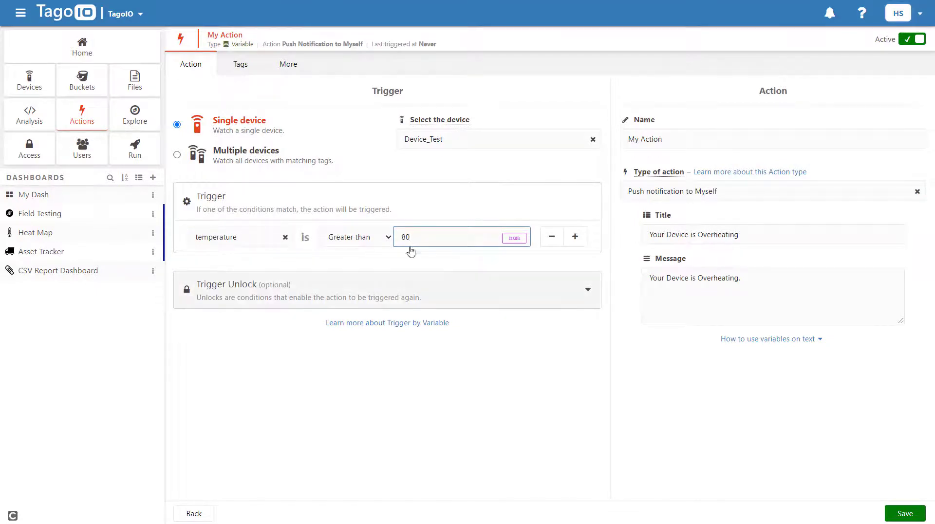
- Add a trigger unlock at temperature less than 60 and save the action
click(582, 290)
click(292, 324)
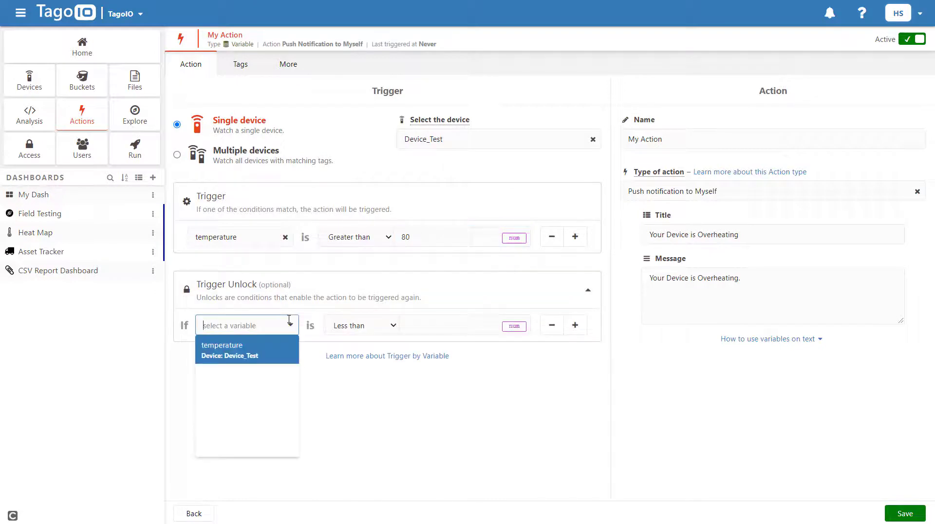
click(279, 350)
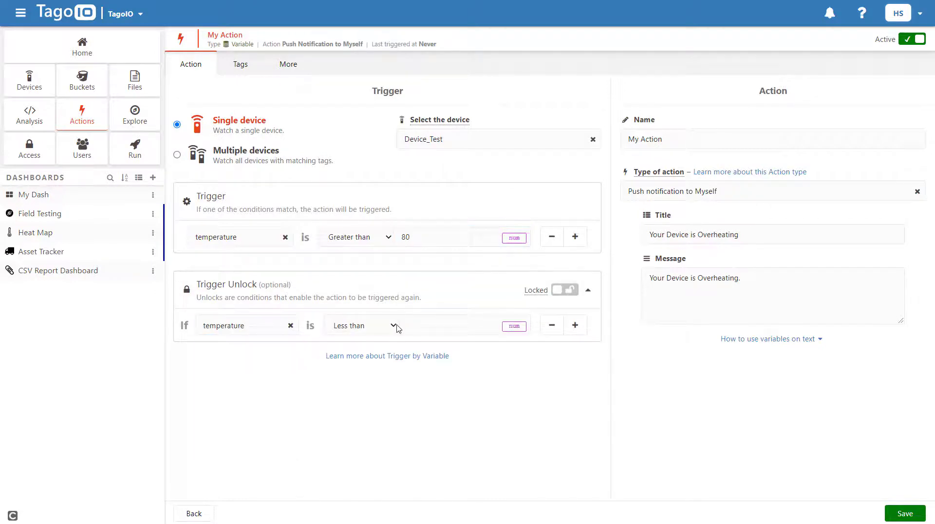
click(416, 326)
click(904, 513)
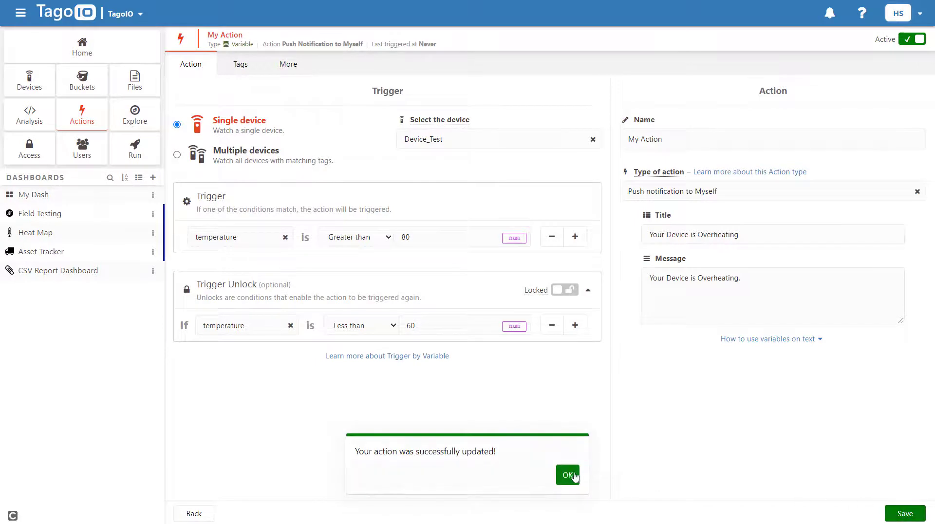
click(565, 474)
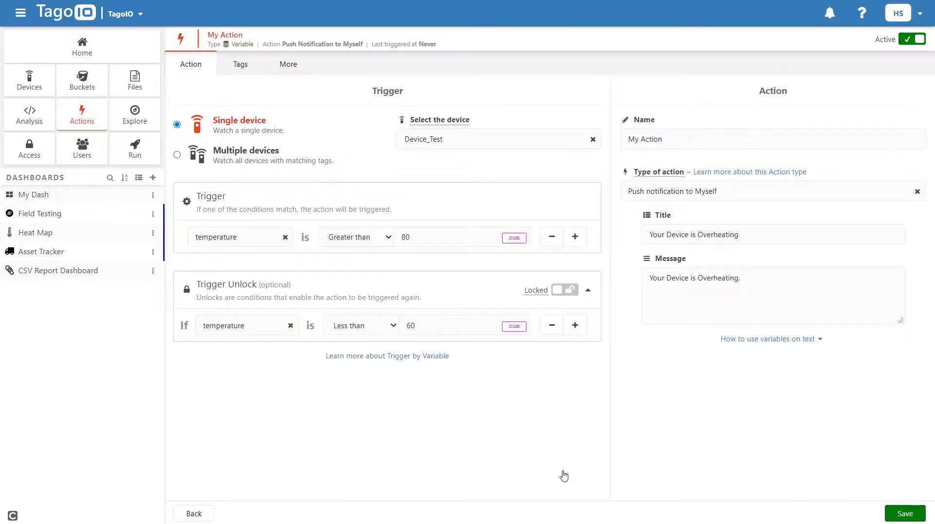
- Open My Dash, then send temperature readings of 40 and 85 from Postman
click(138, 195)
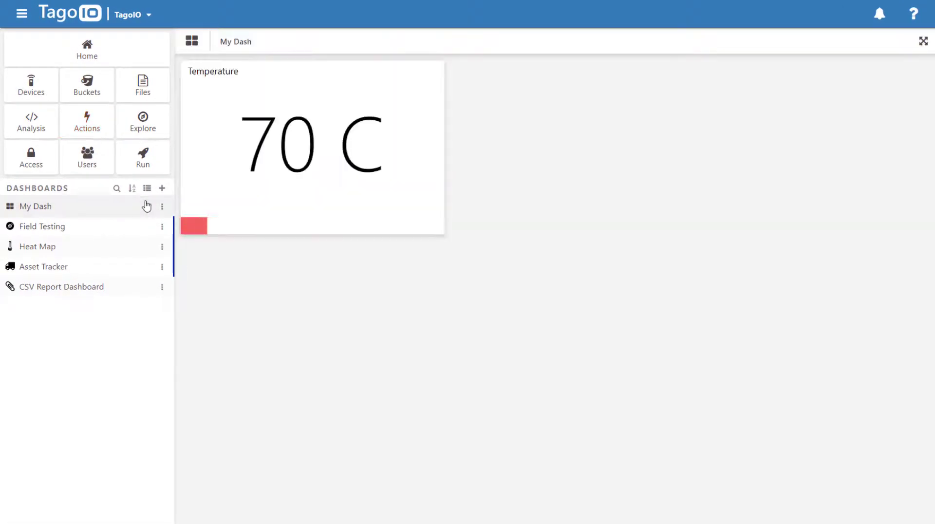
key(alt+Tab)
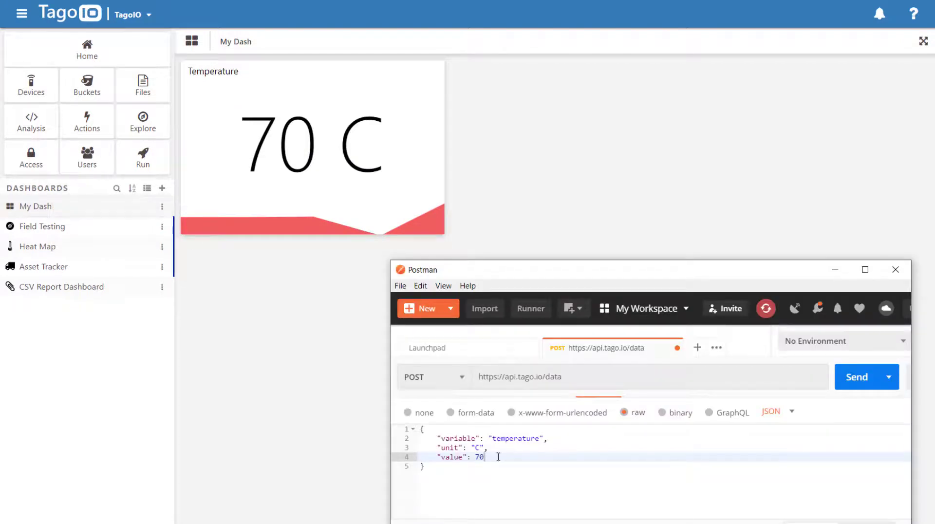
key(BackSpace)
key(BackSpace)
click(859, 382)
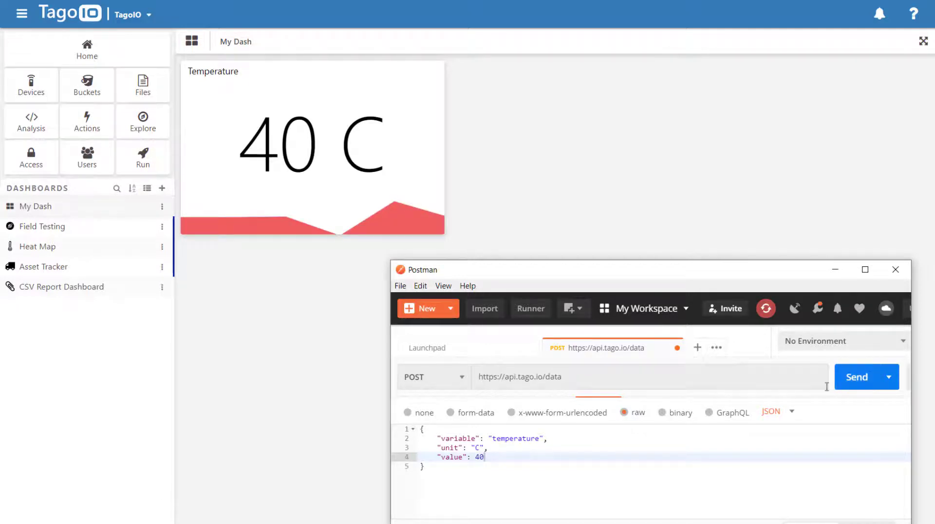
key(BackSpace)
key(BackSpace)
text(80)
click(860, 385)
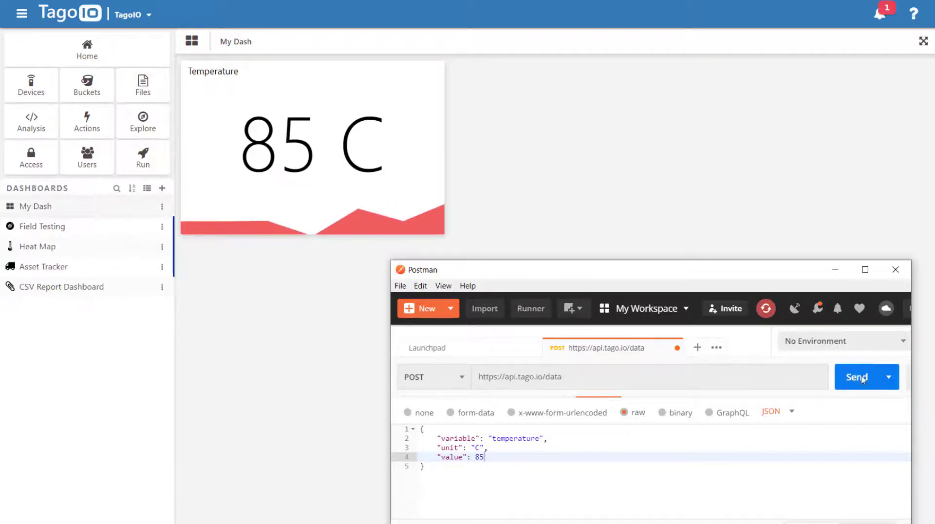
- Mark the 'Your Device is Overheating' notification as read and clear the 85 in Postman
click(879, 14)
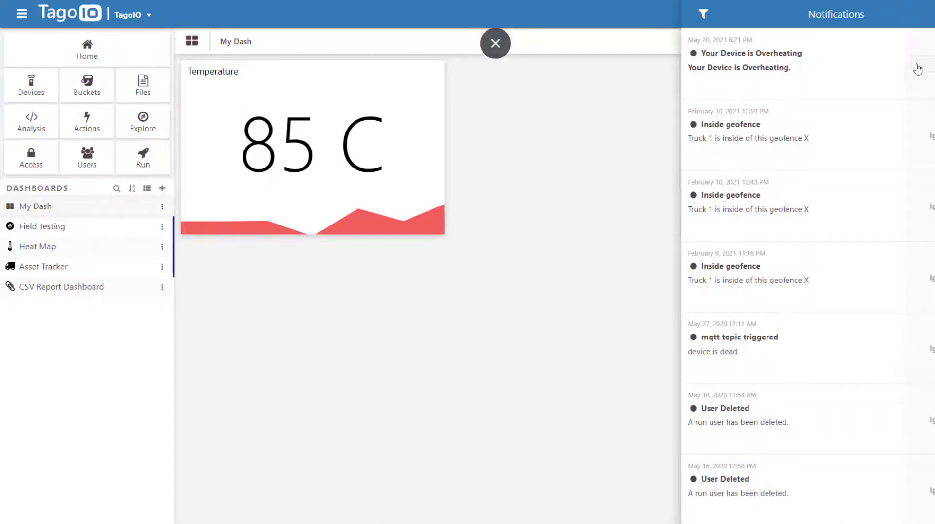
click(917, 69)
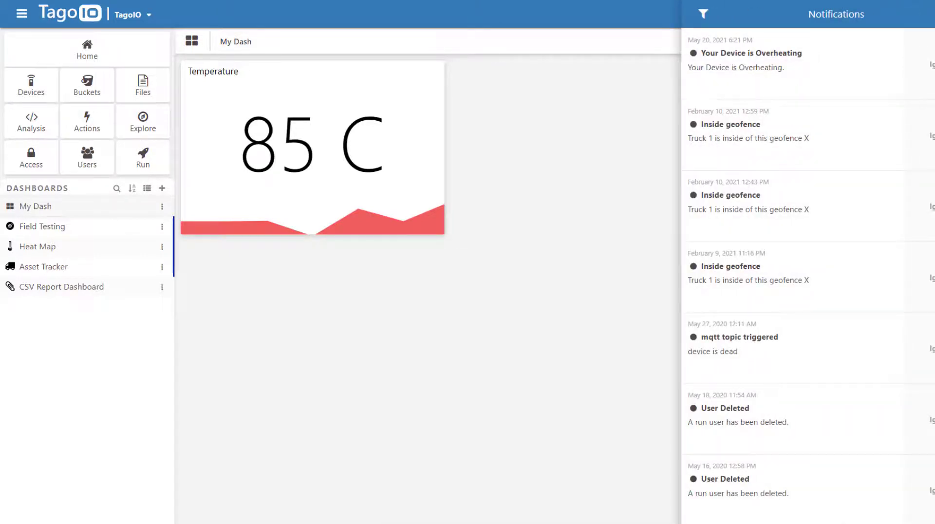
click(761, 135)
key(alt+Tab)
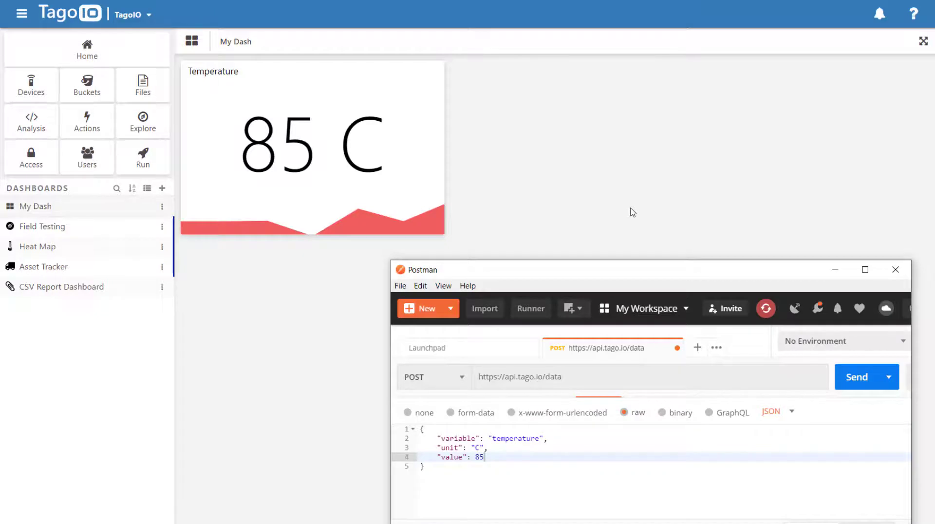
key(BackSpace)
key(BackSpace)
- Send temperature readings of 100, 40 and 20 from Postman
text(100)
click(852, 385)
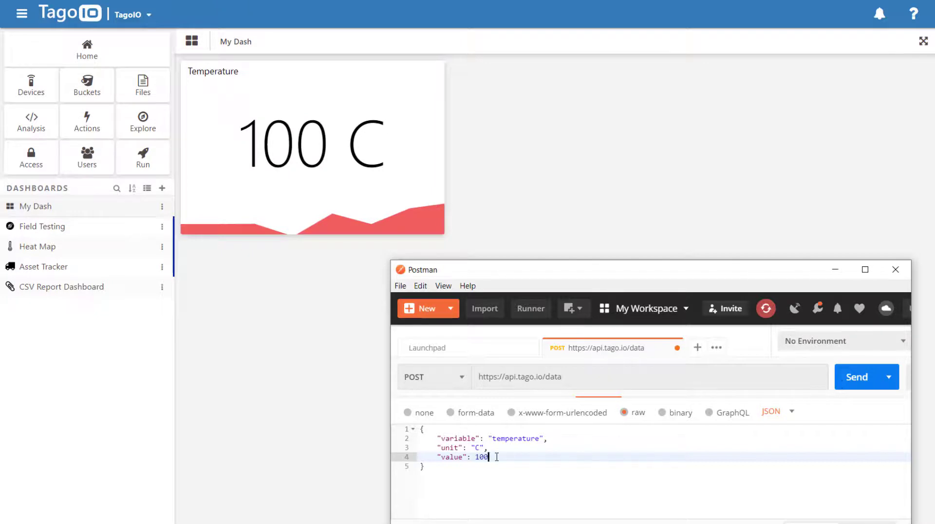
key(BackSpace)
text(40)
click(850, 384)
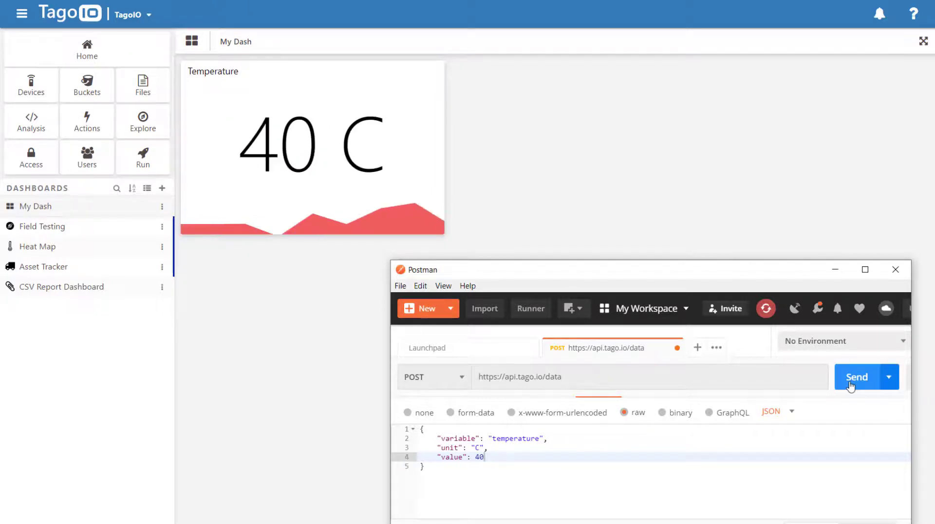
key(BackSpace)
key(BackSpace)
text(20)
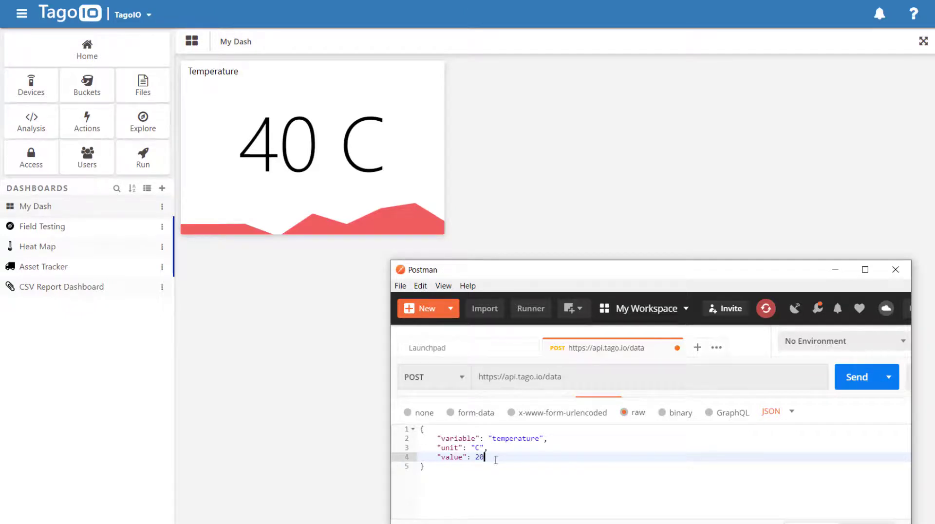
click(851, 386)
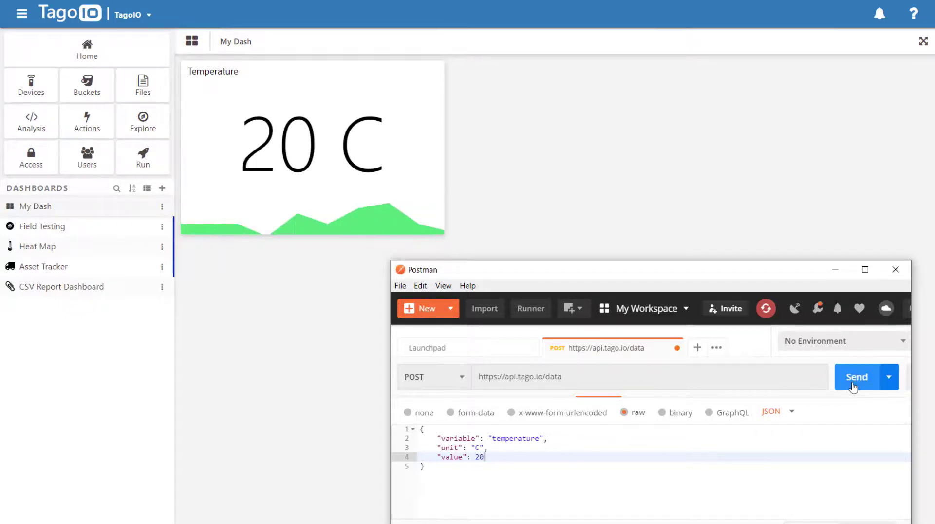
- Send a 100 reading and check the new overheating notification on the dashboard
key(BackSpace)
key(BackSpace)
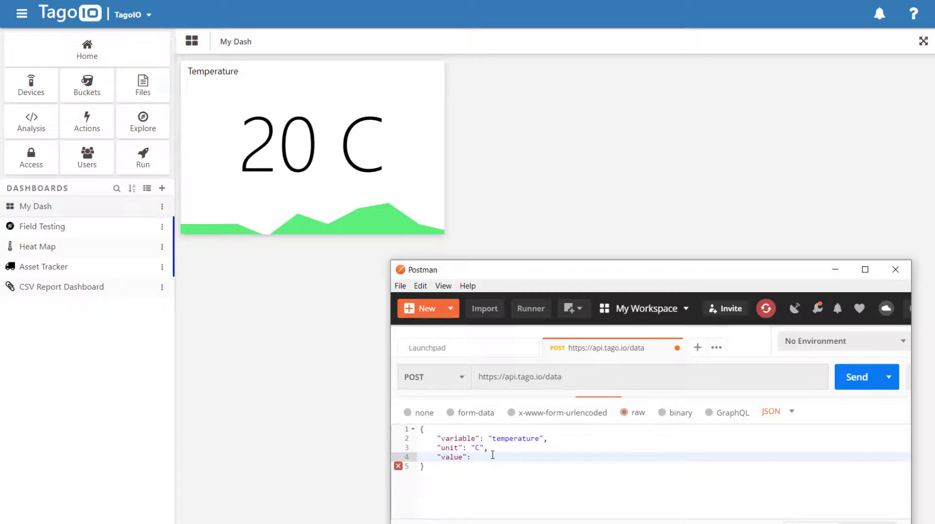
text(100)
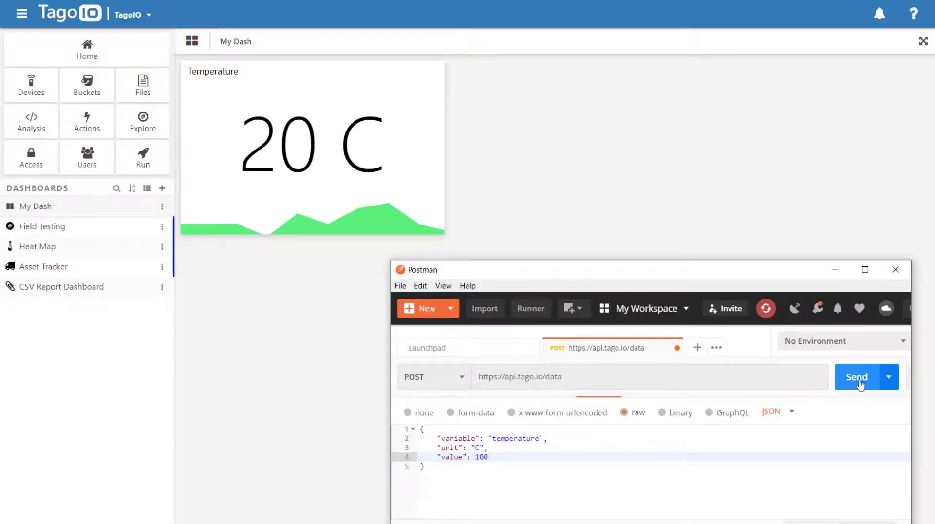
click(857, 382)
click(706, 201)
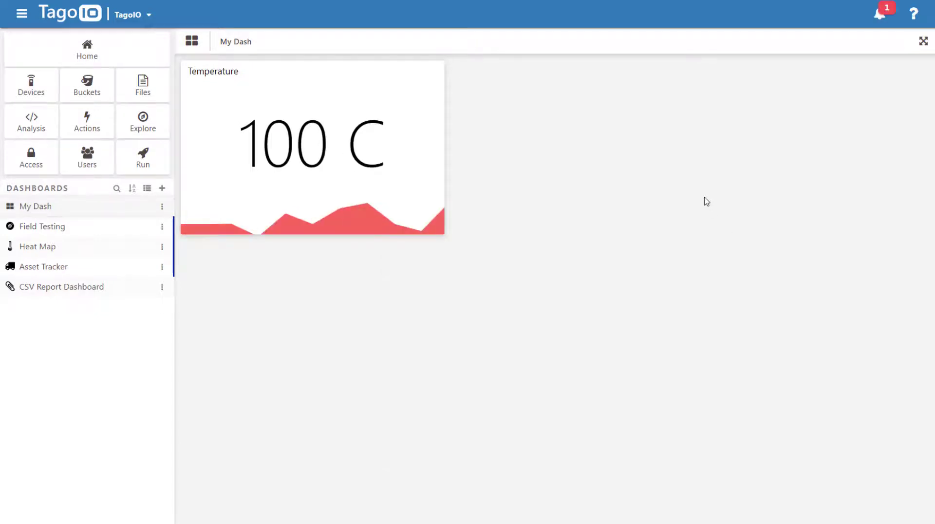
click(880, 16)
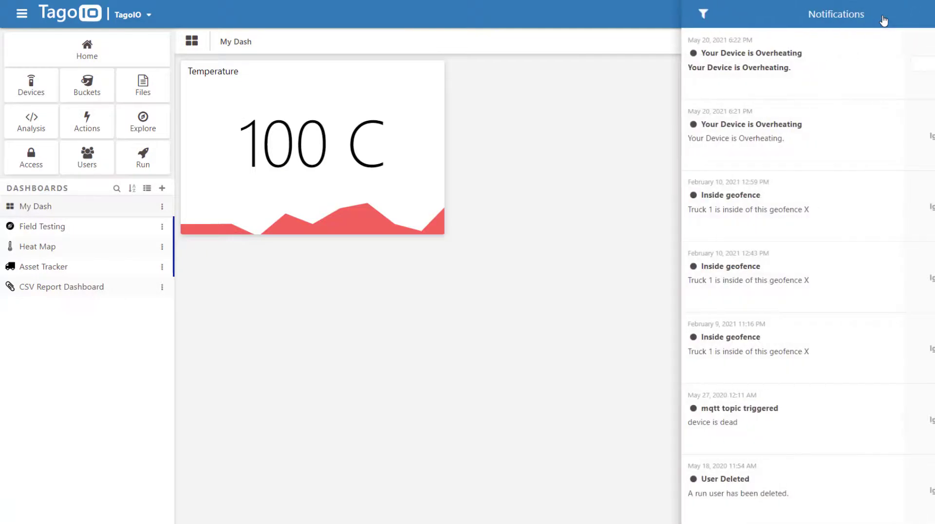
key(Escape)
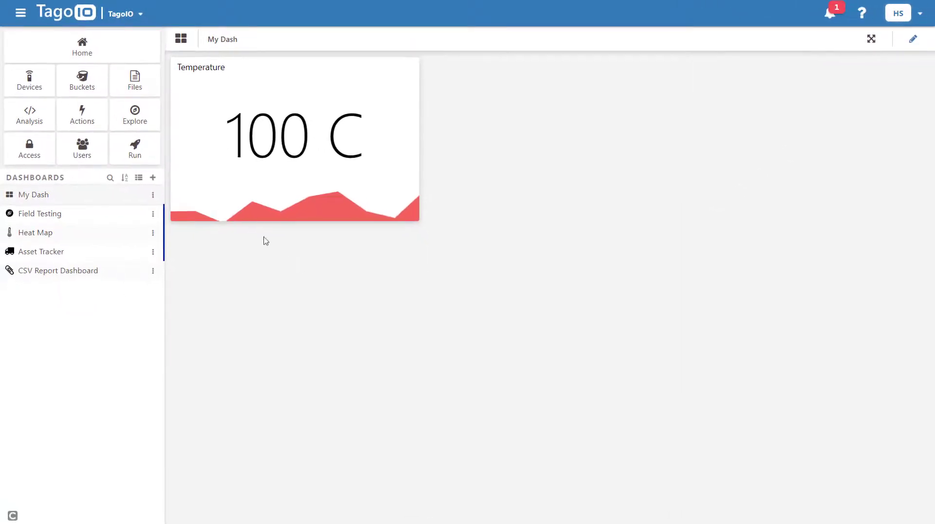
- Set the Run app title to 'My App'
click(149, 153)
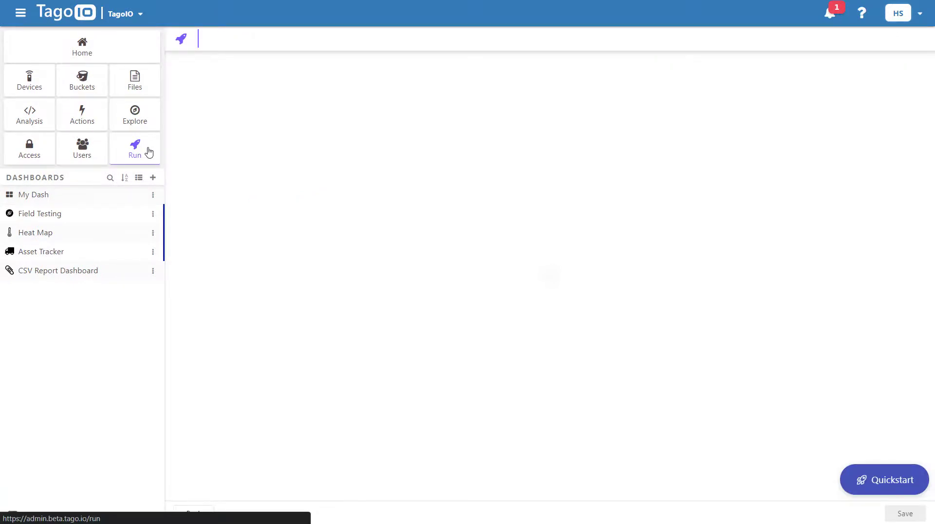
click(399, 413)
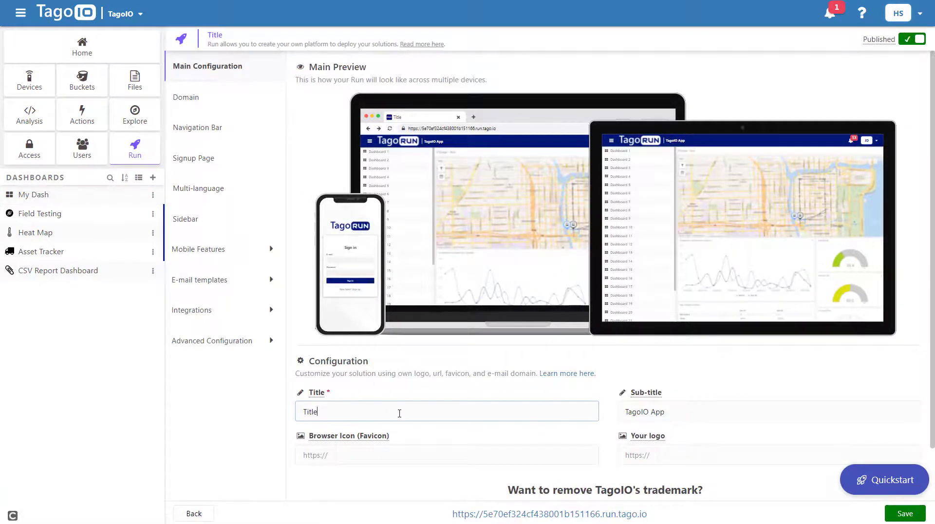
key(BackSpace)
key(BackSpace)
key(BackSpace)
key(BackSpace)
key(BackSpace)
text(My App)
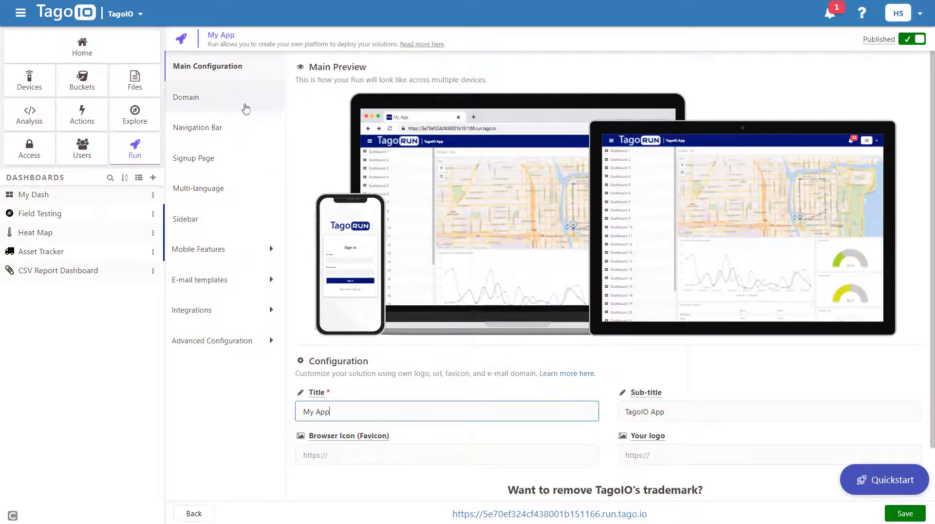
- Set the Run URL domain to my-app and deploy the app
click(245, 107)
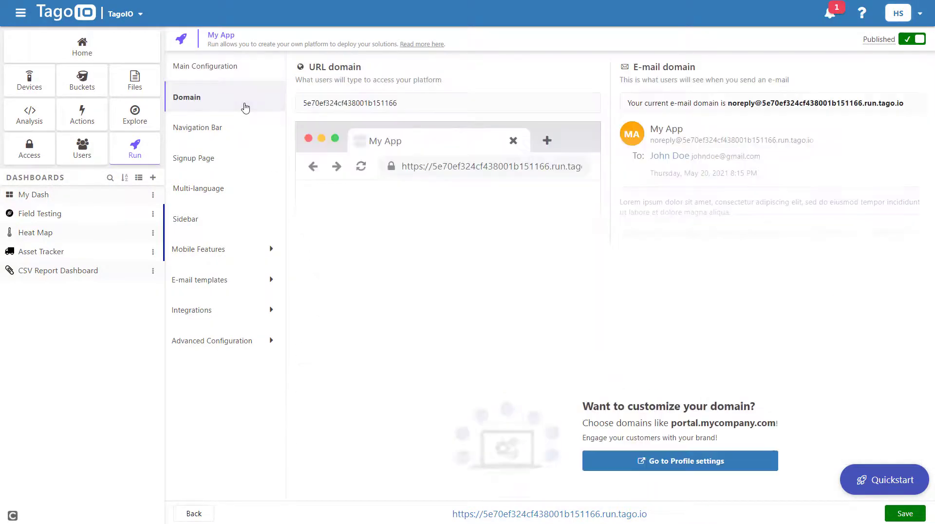
double_click(449, 100)
text(my-)
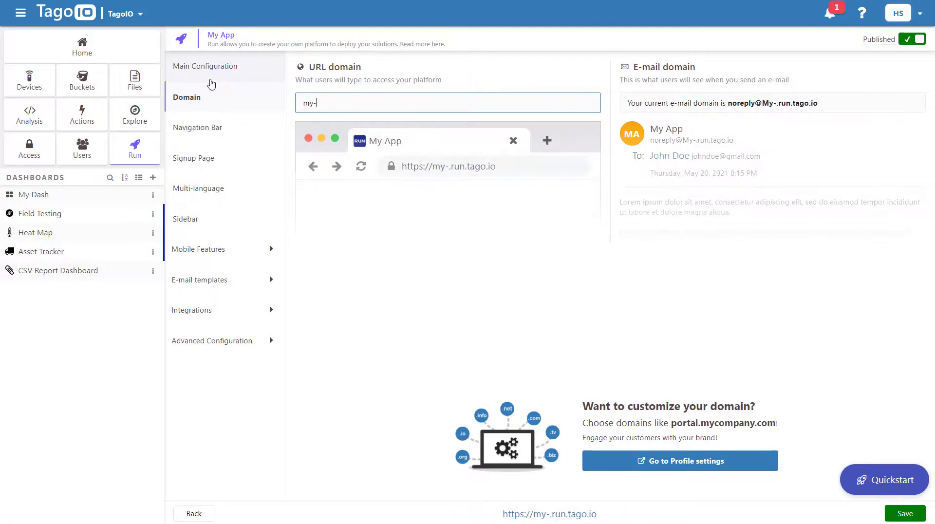
text(app)
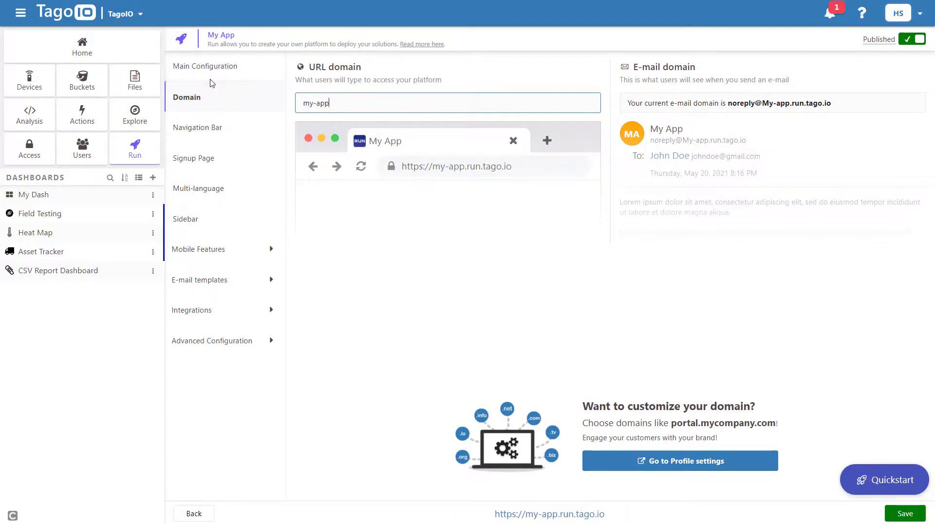
click(901, 513)
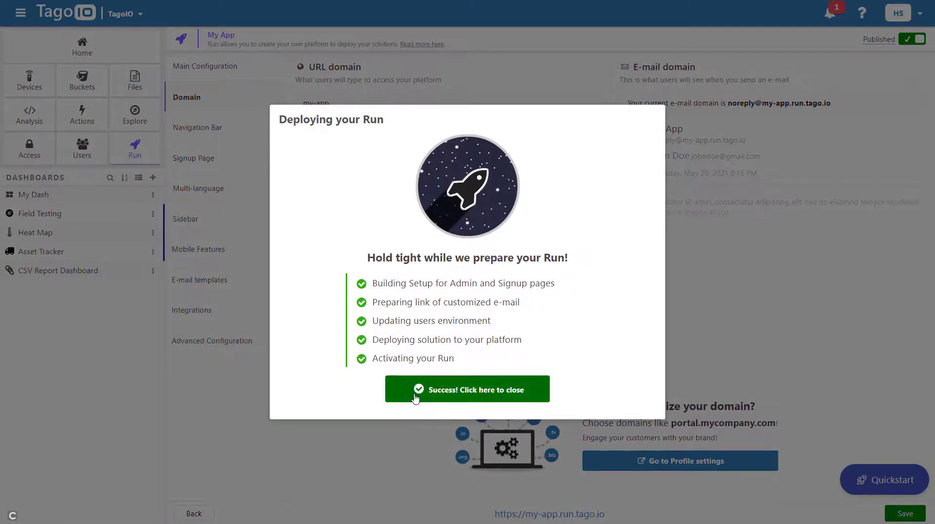
click(415, 395)
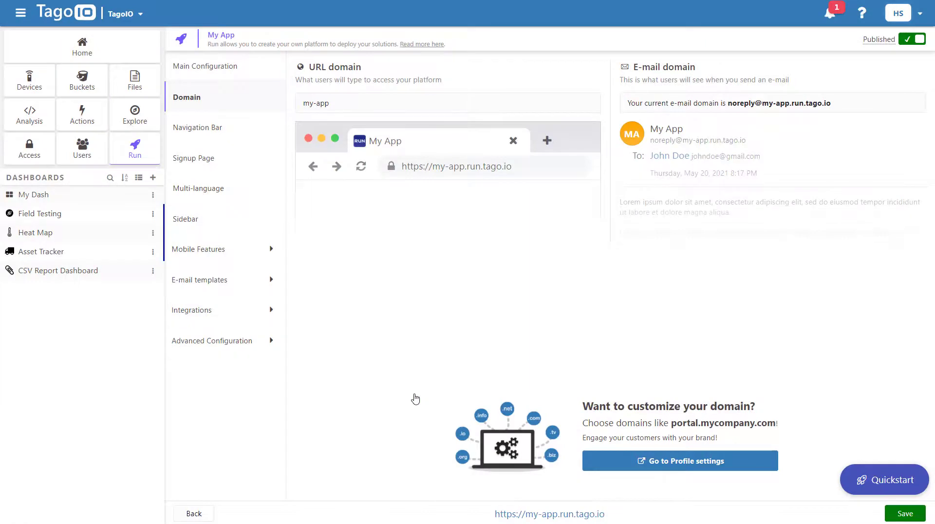
click(83, 154)
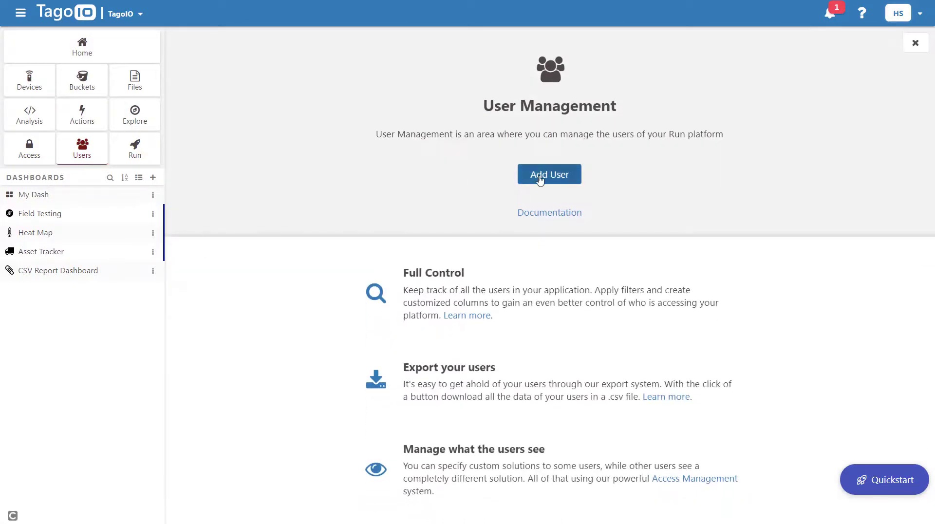
- Create a run user with an e-mail, name and password, declining the browser's password save
click(538, 173)
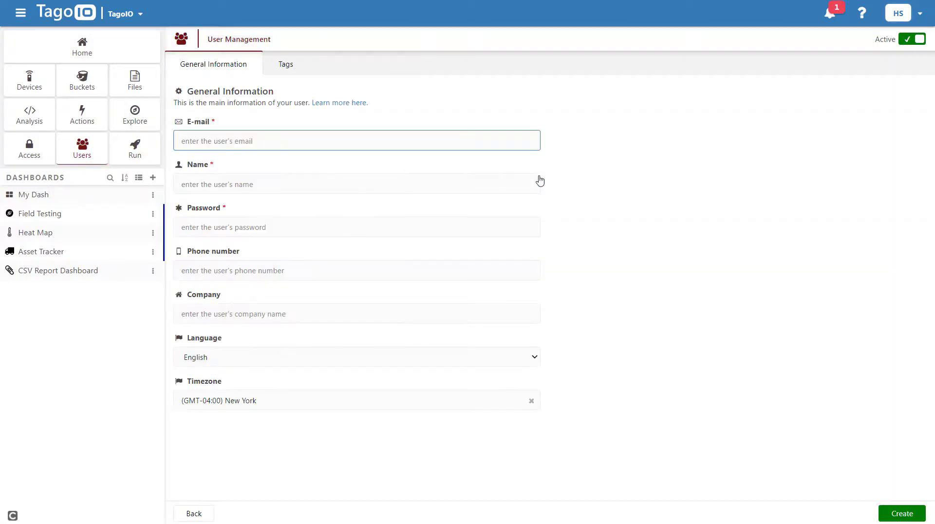
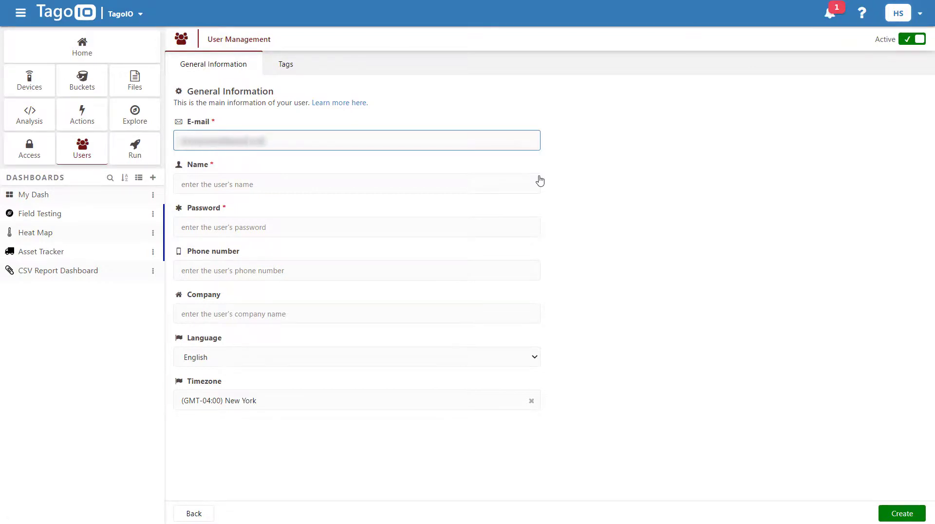
click(220, 182)
text(henry)
click(206, 227)
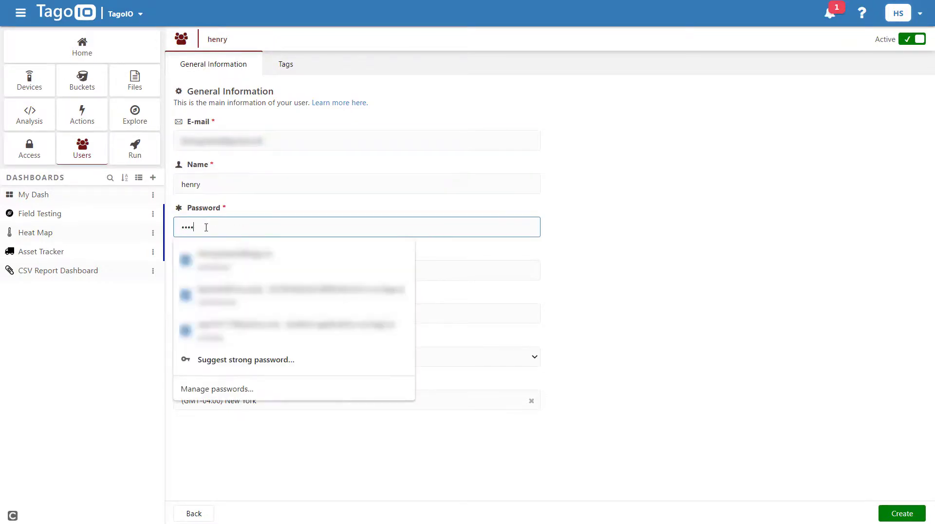
click(456, 271)
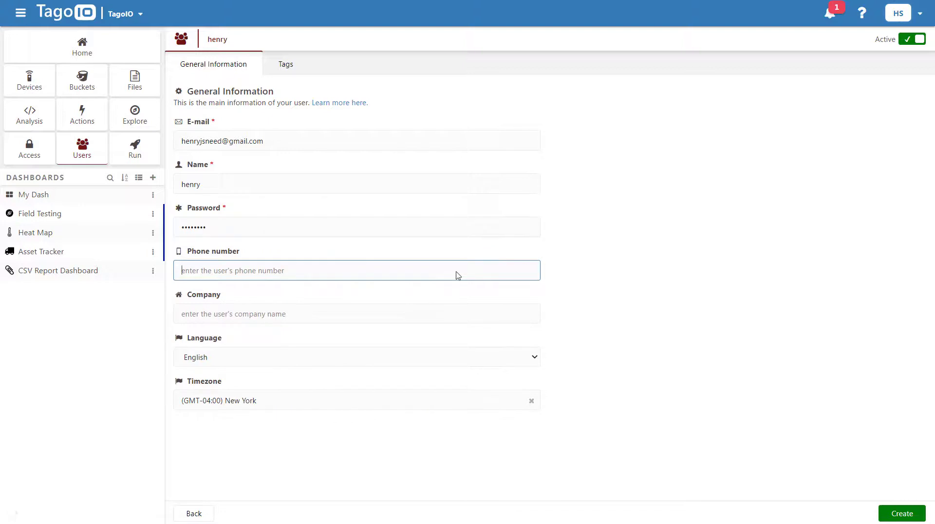
click(902, 514)
click(734, 208)
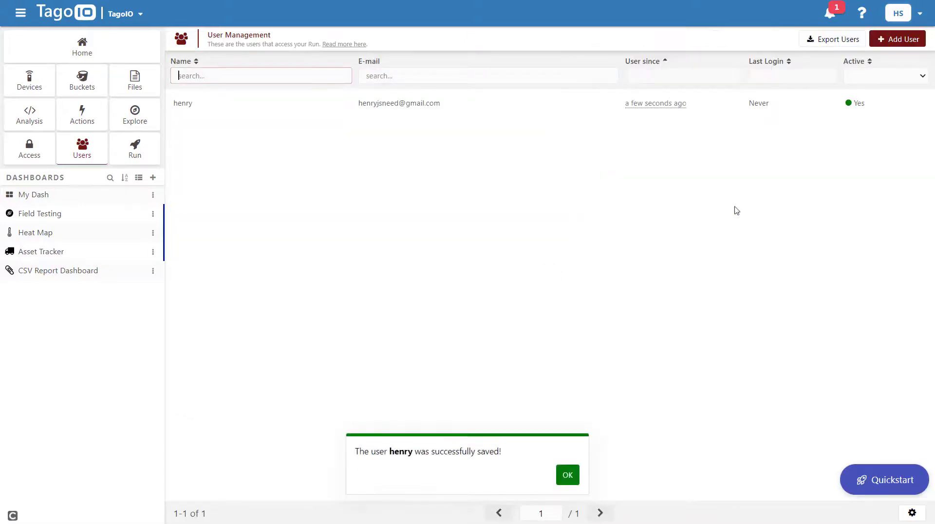
click(30, 149)
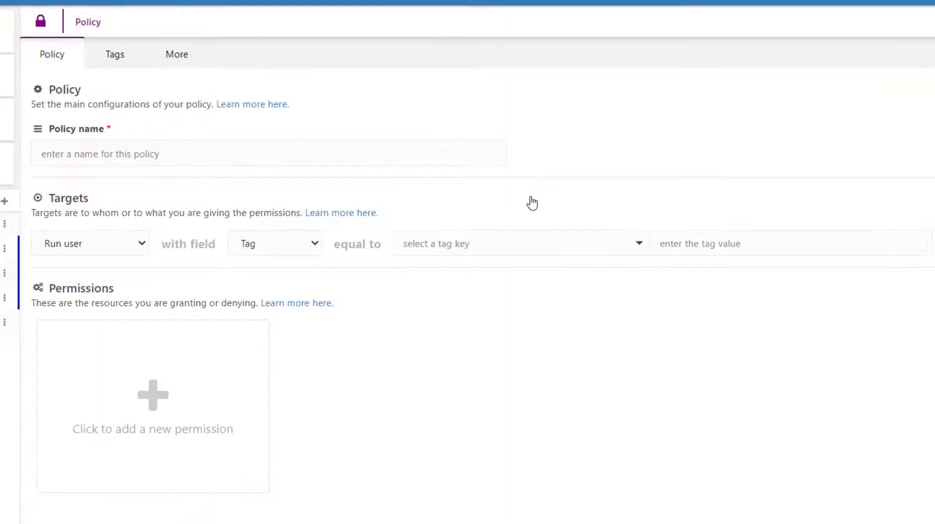
- Name a new policy 'Run Policy' targeting the new run user by ID
click(340, 155)
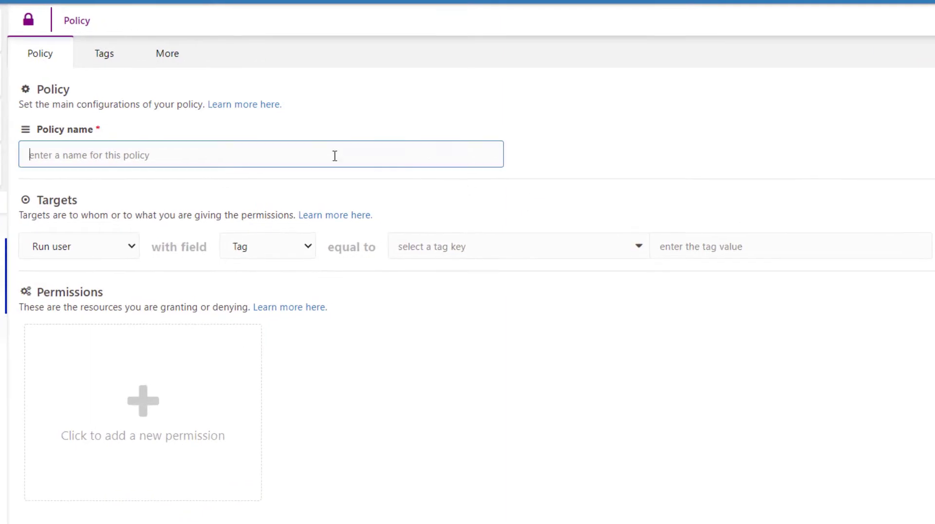
text(Run Policy)
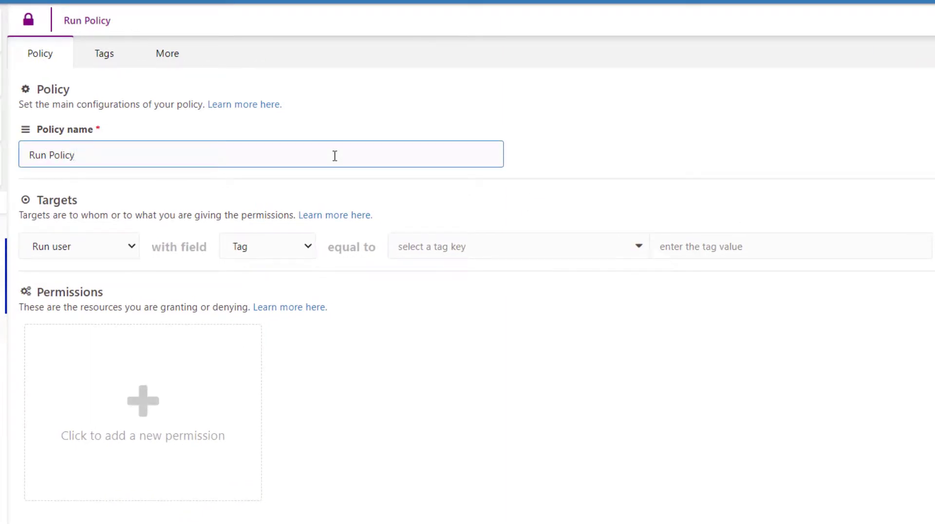
click(298, 251)
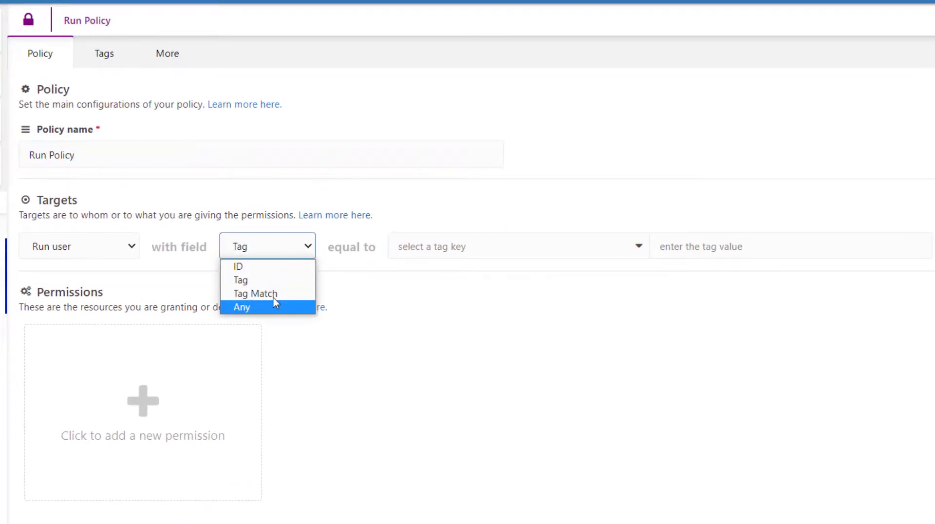
click(273, 266)
click(444, 248)
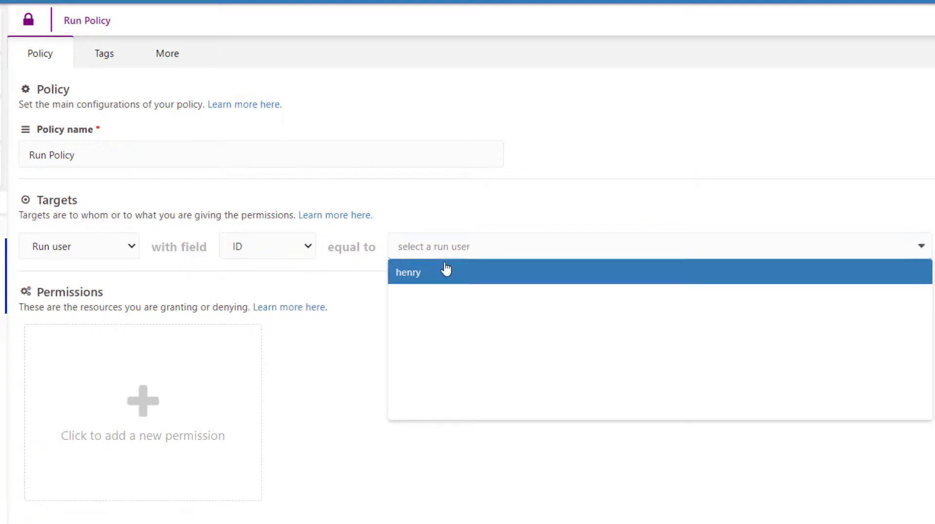
click(445, 268)
scroll(445, 243, down, 2)
- Add a Dashboard permission with Access and Arrangement rules for Any dashboard
click(165, 307)
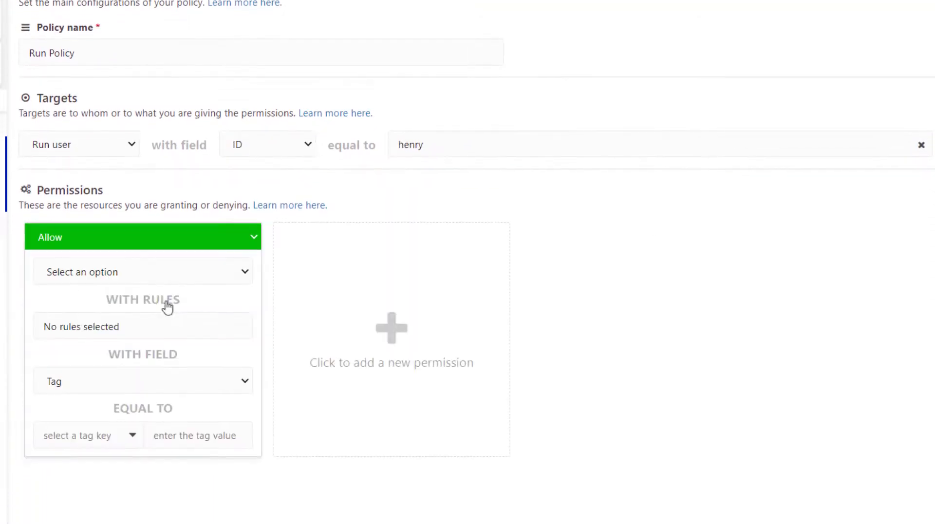
click(80, 271)
click(81, 306)
click(78, 327)
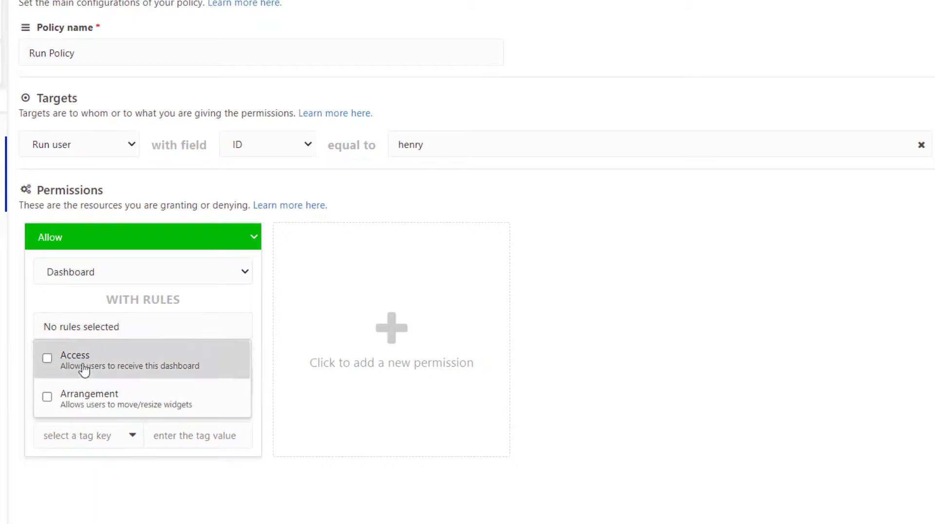
click(78, 358)
click(83, 396)
click(79, 425)
click(189, 389)
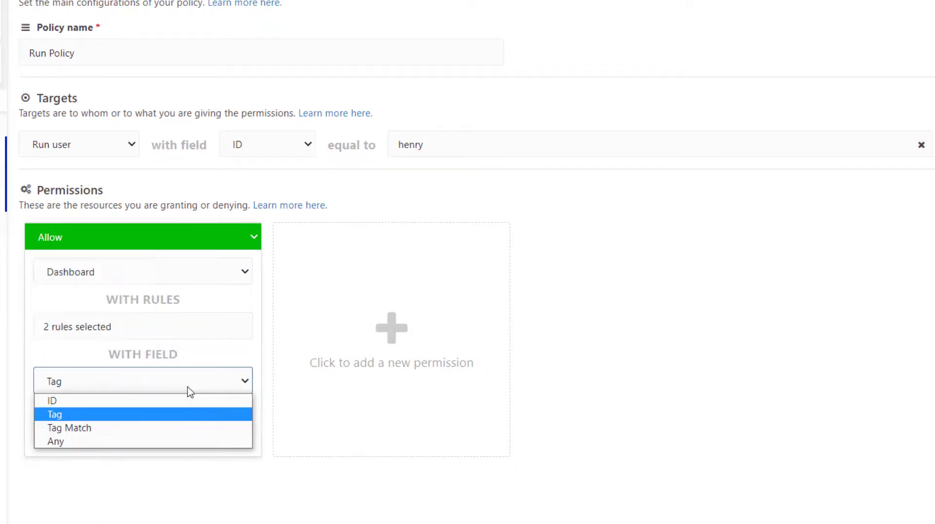
click(155, 436)
- Acknowledge the Any warning, create the policy and confirm the changes
click(533, 258)
click(901, 513)
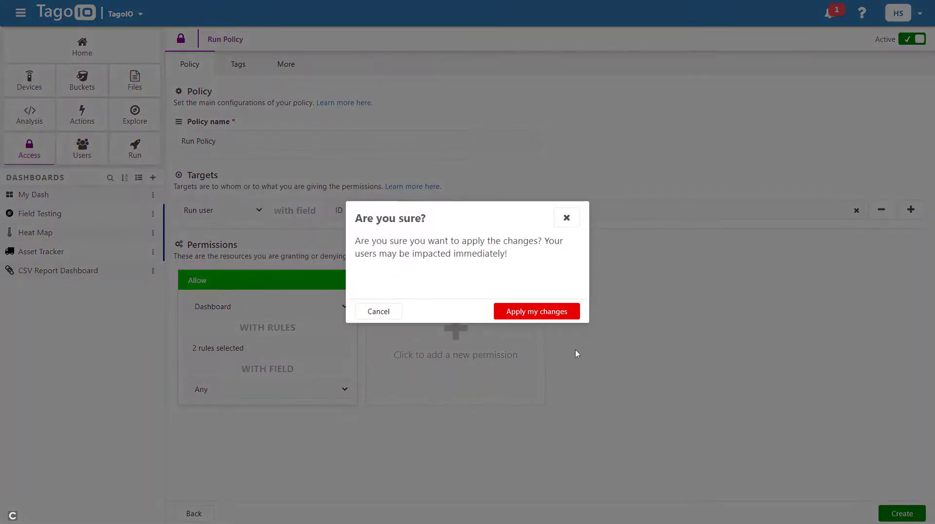
click(513, 317)
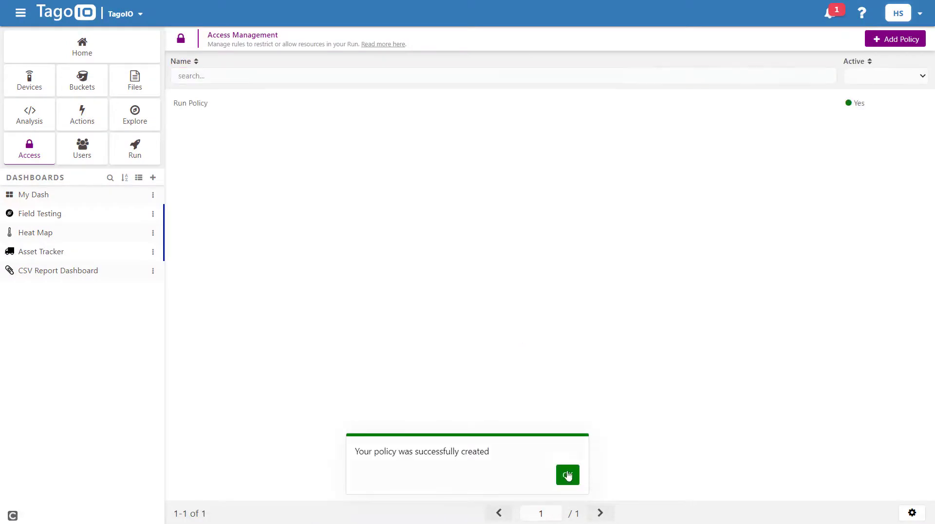
click(568, 474)
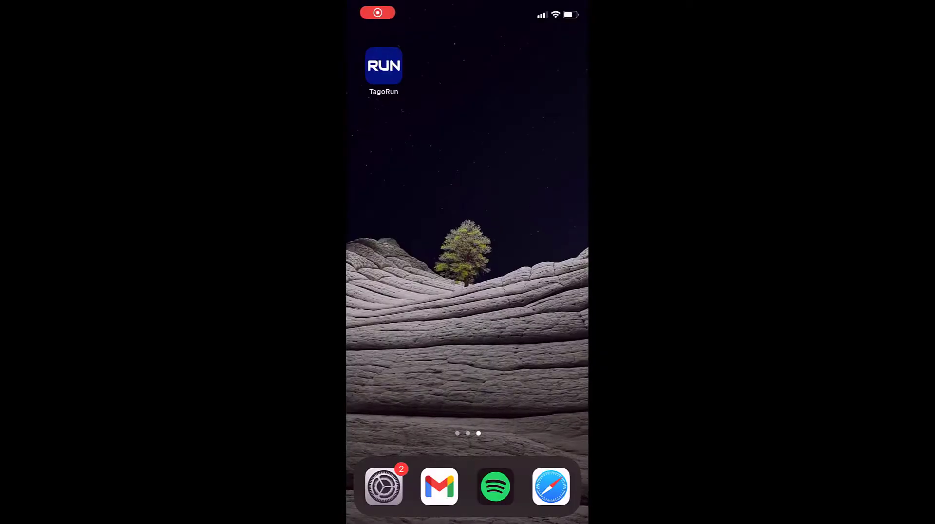
- Launch TagoRUN on the phone and connect to the my-app domain
click(383, 63)
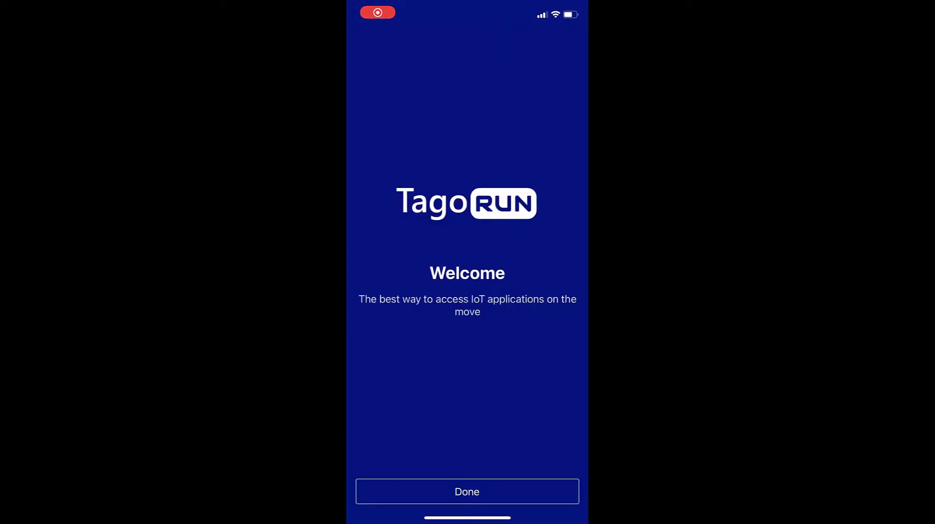
click(466, 491)
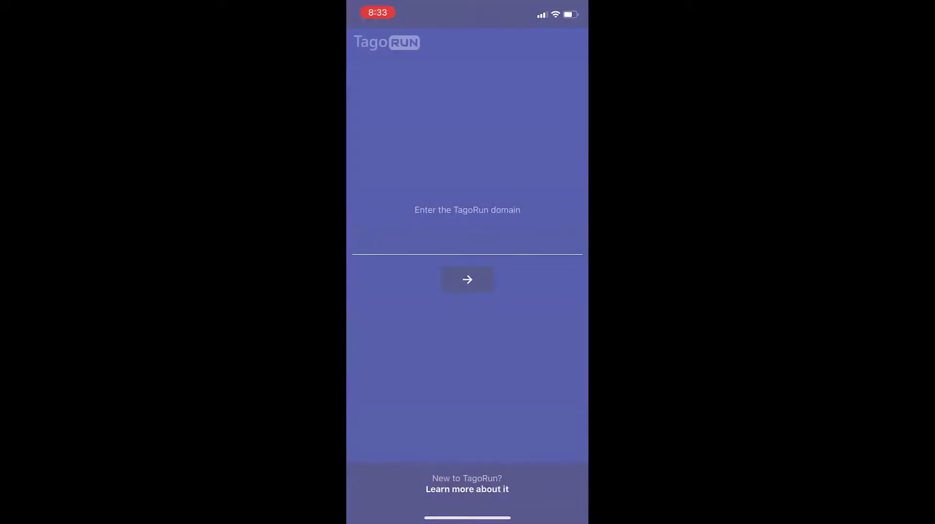
click(467, 241)
text(my)
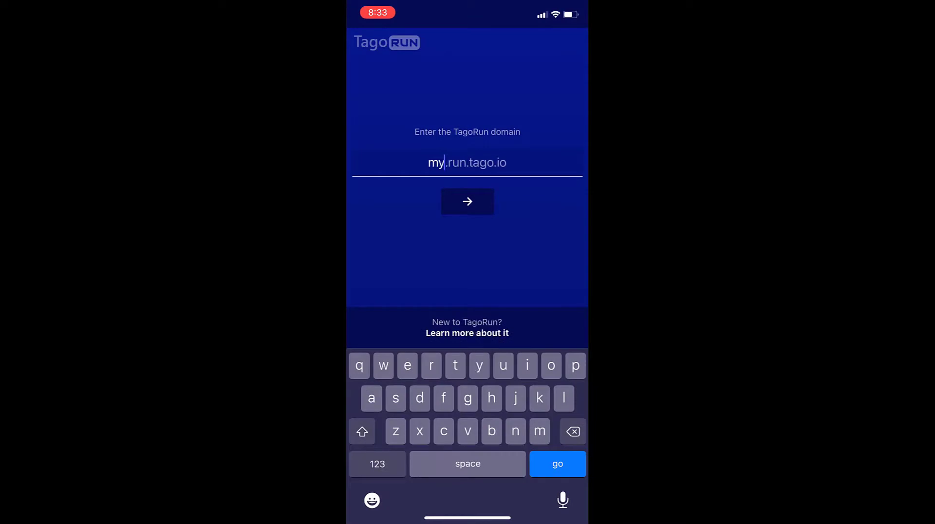
text(-app)
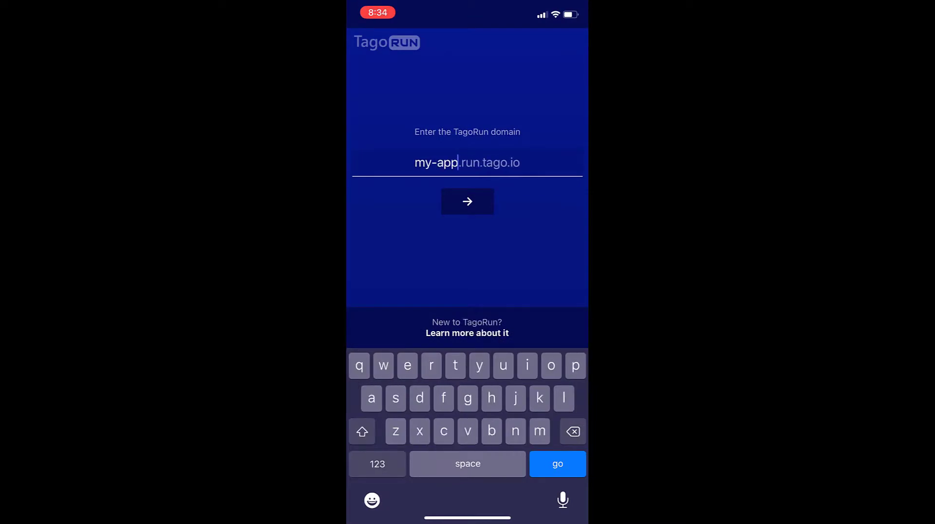
key(Return)
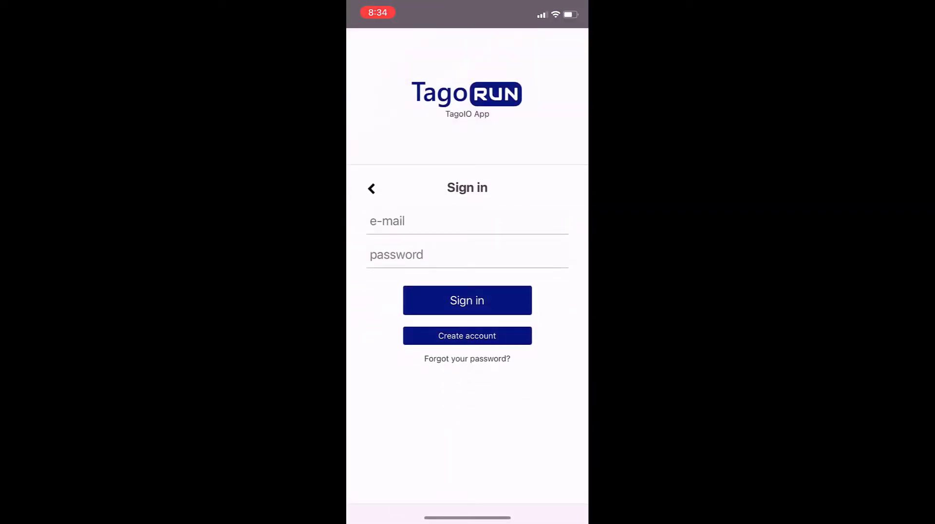
- Sign in with the run user's e-mail and password to reach the dashboard list
click(414, 272)
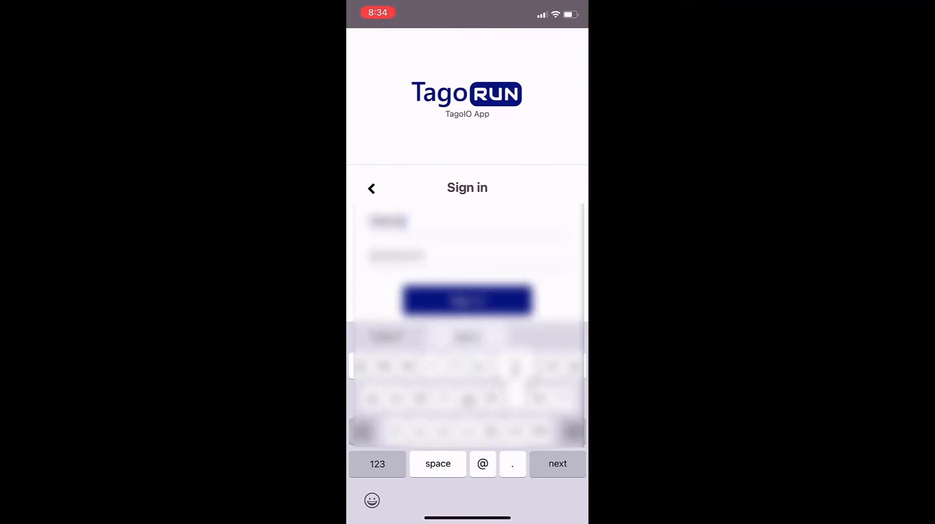
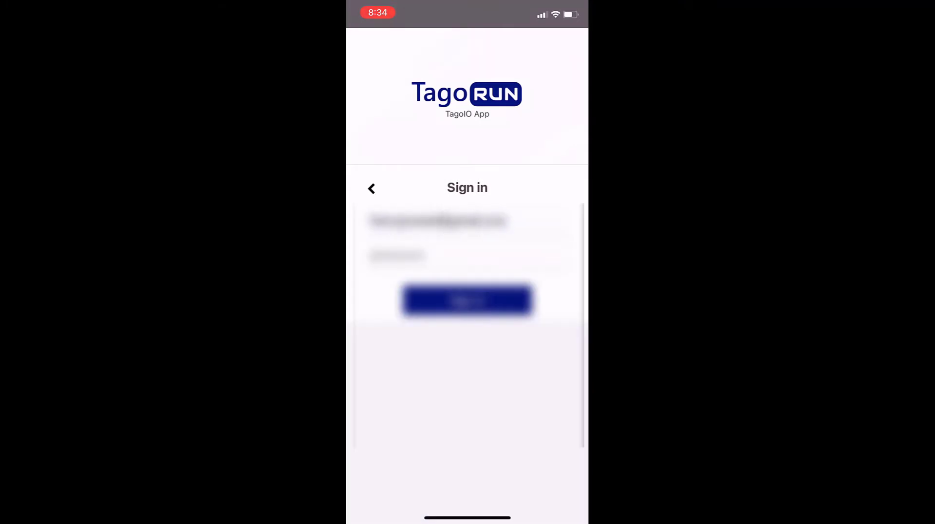
click(467, 256)
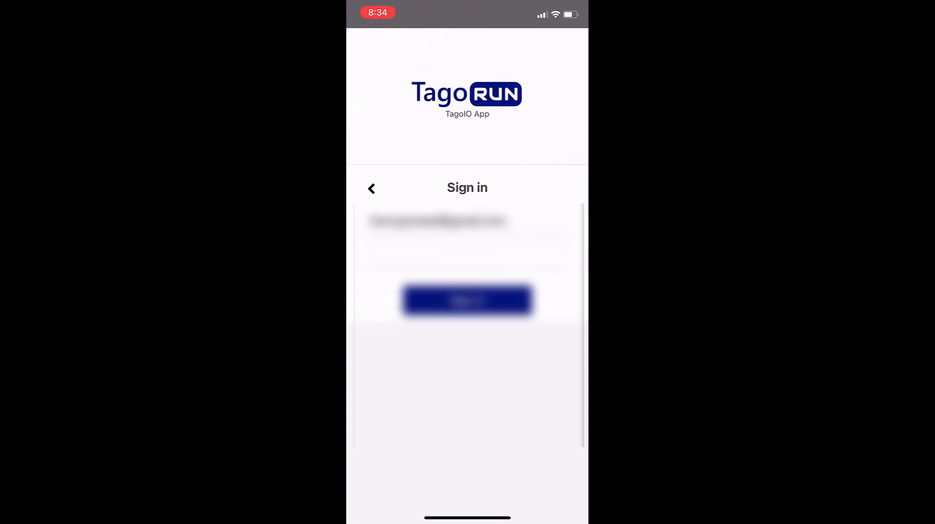
click(467, 299)
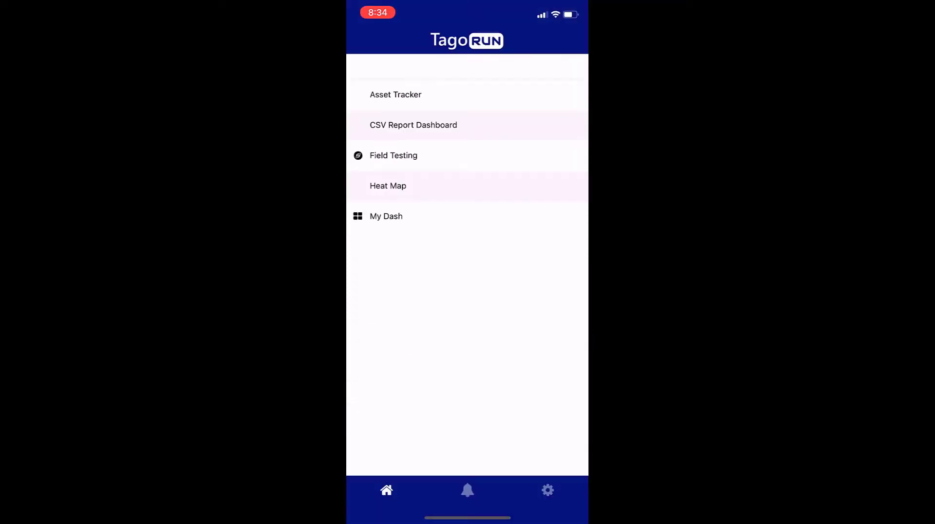